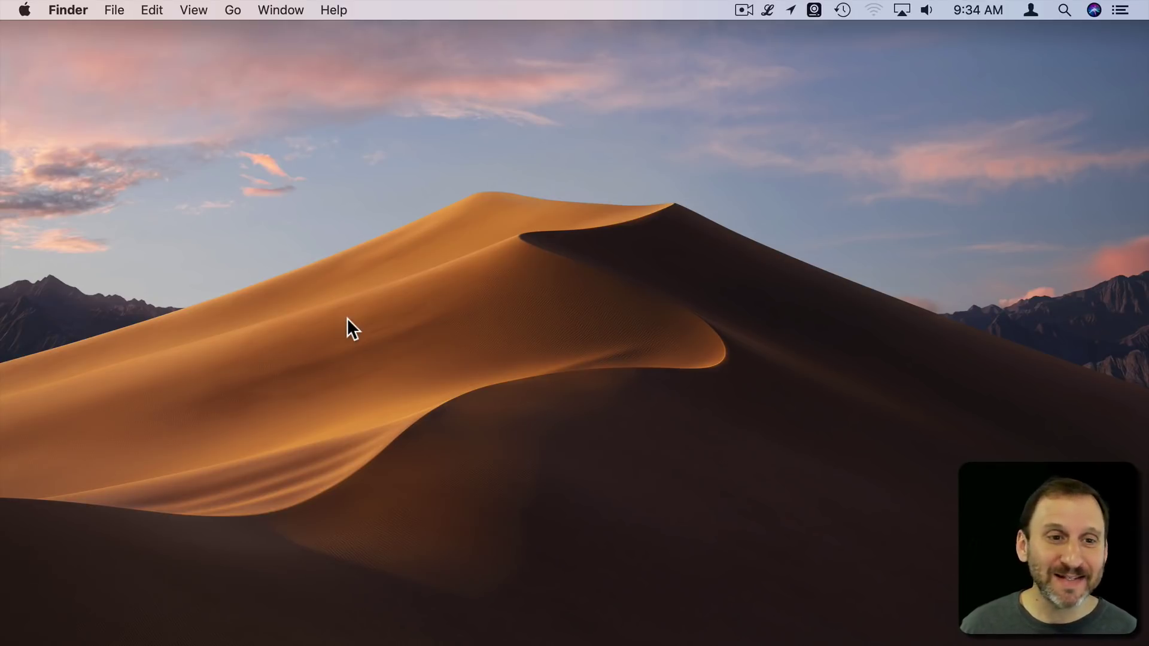
# Show Finder's Window menu briefly, then dismiss it.
pyautogui.click(287, 10)
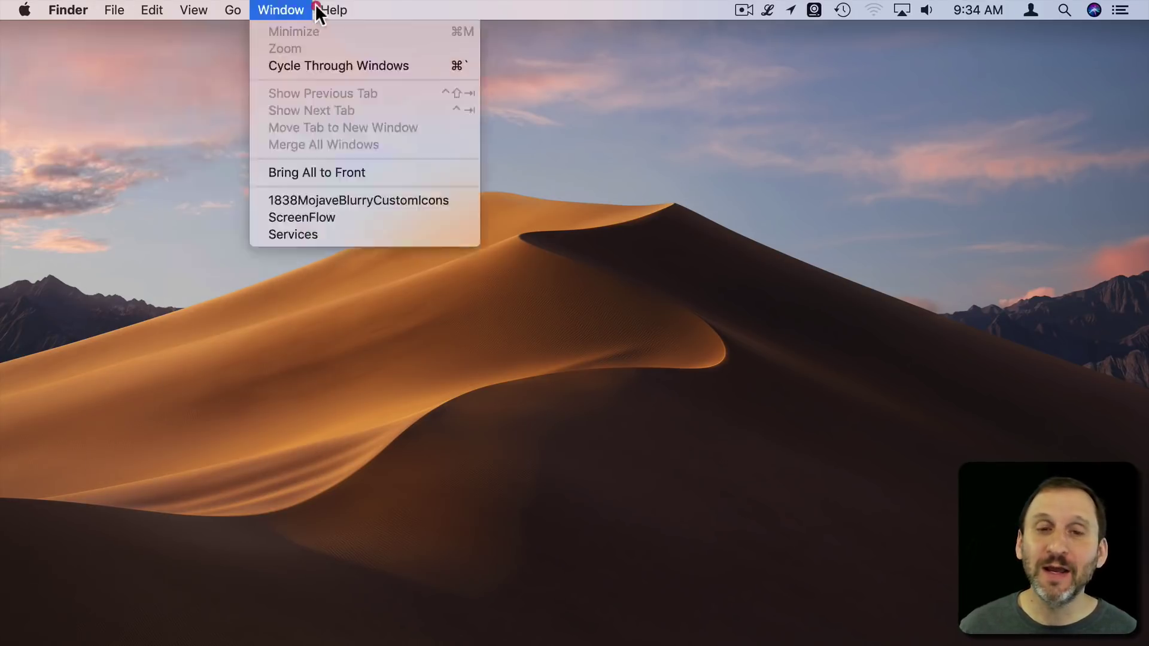
pyautogui.click(355, 12)
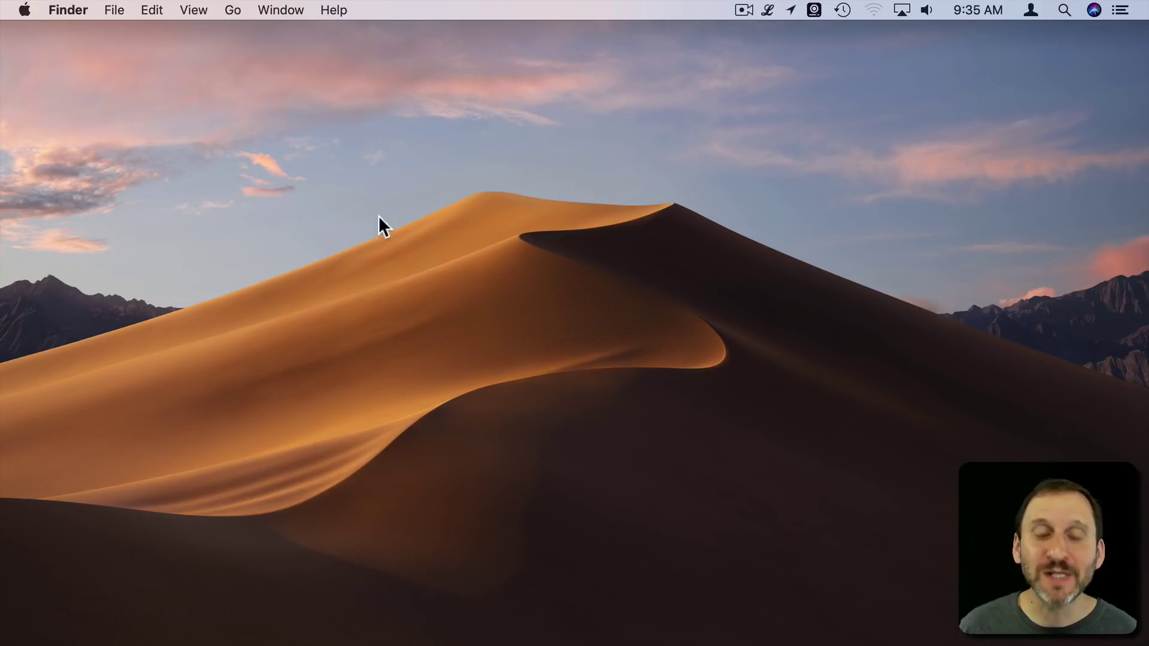
# Launch Pages, Tab through its Open dialog's controls, then dismiss it with Escape.
pyautogui.click(541, 623)
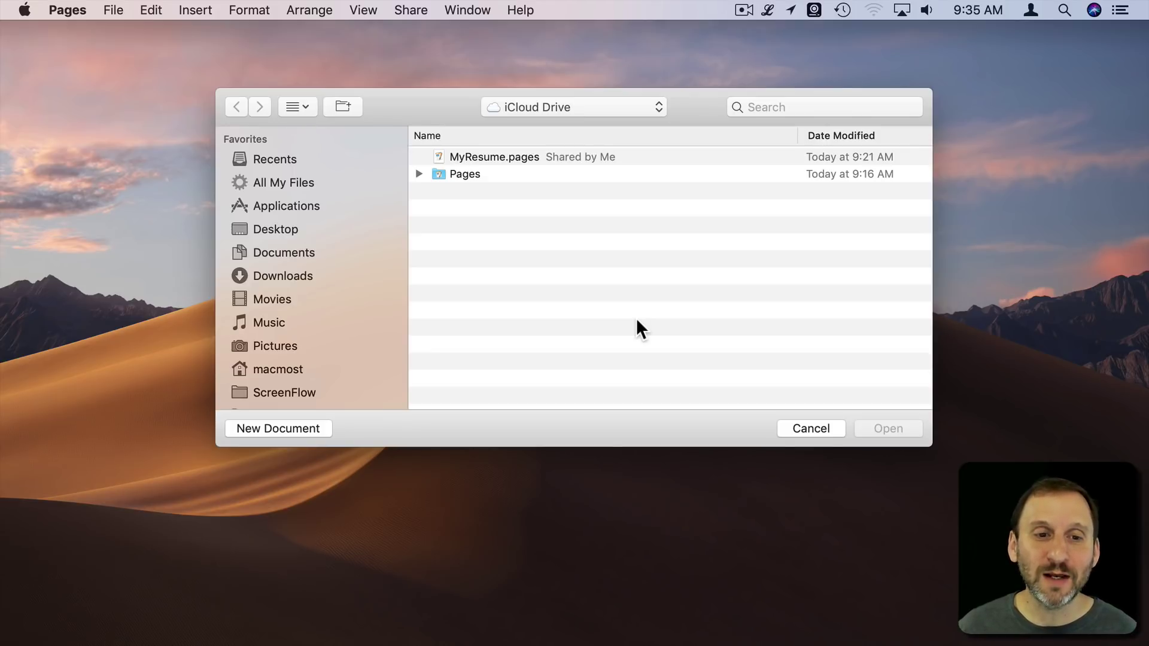
pyautogui.press('Tab')
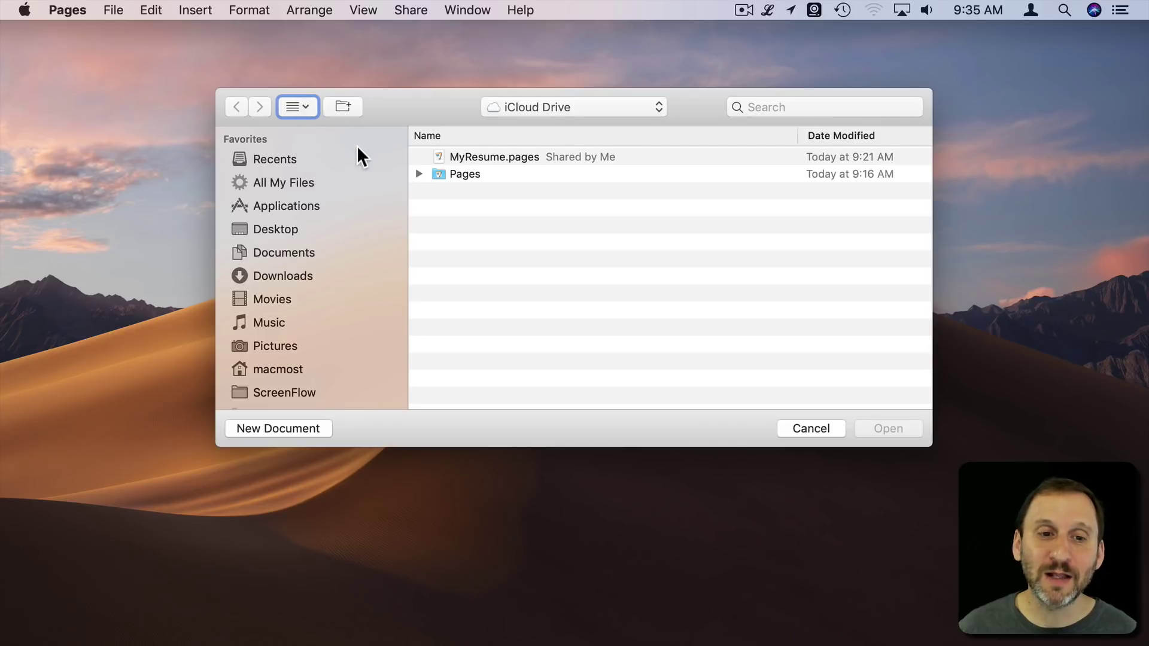
pyautogui.press('Tab')
pyautogui.press('Tab')
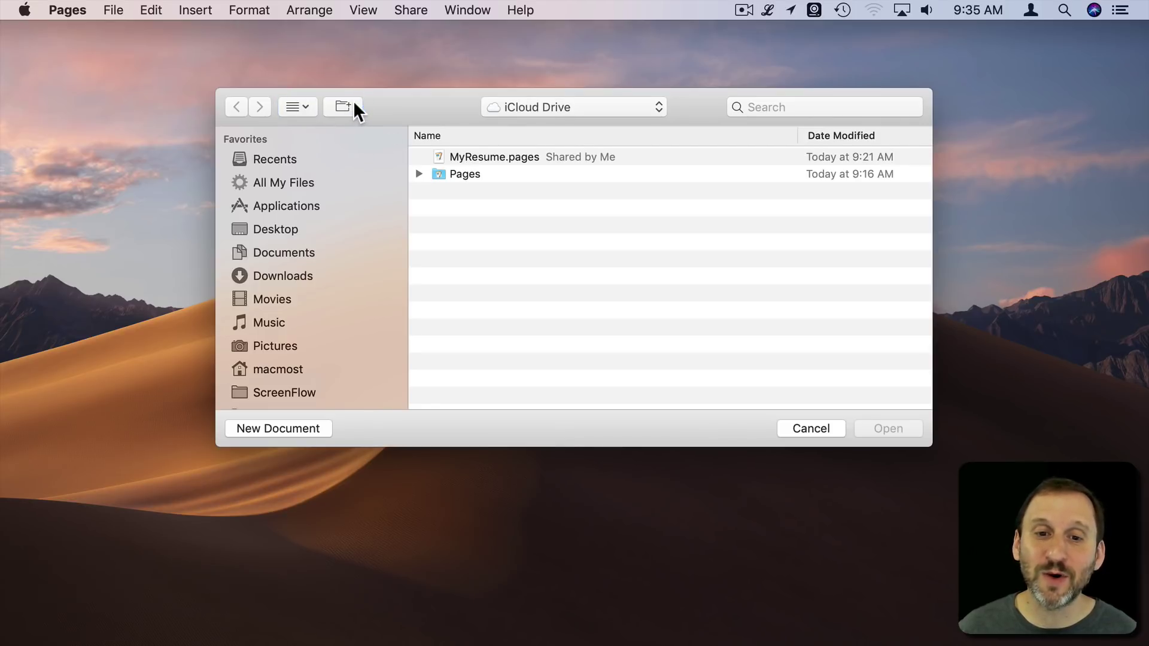
pyautogui.press('Tab')
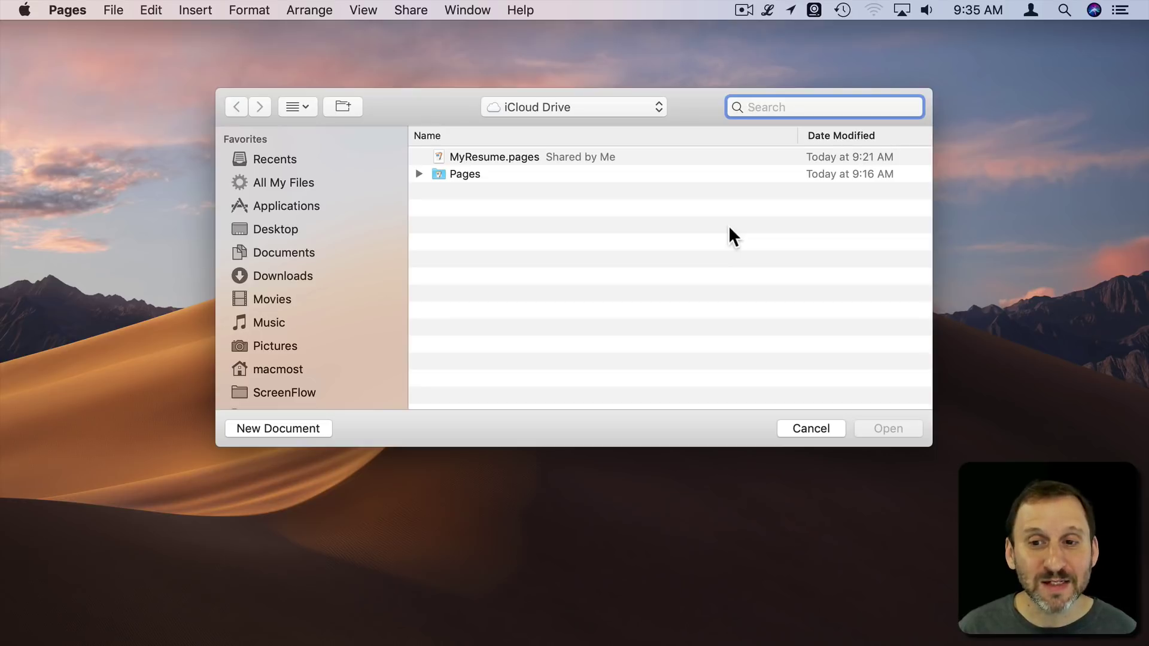
pyautogui.press('Tab')
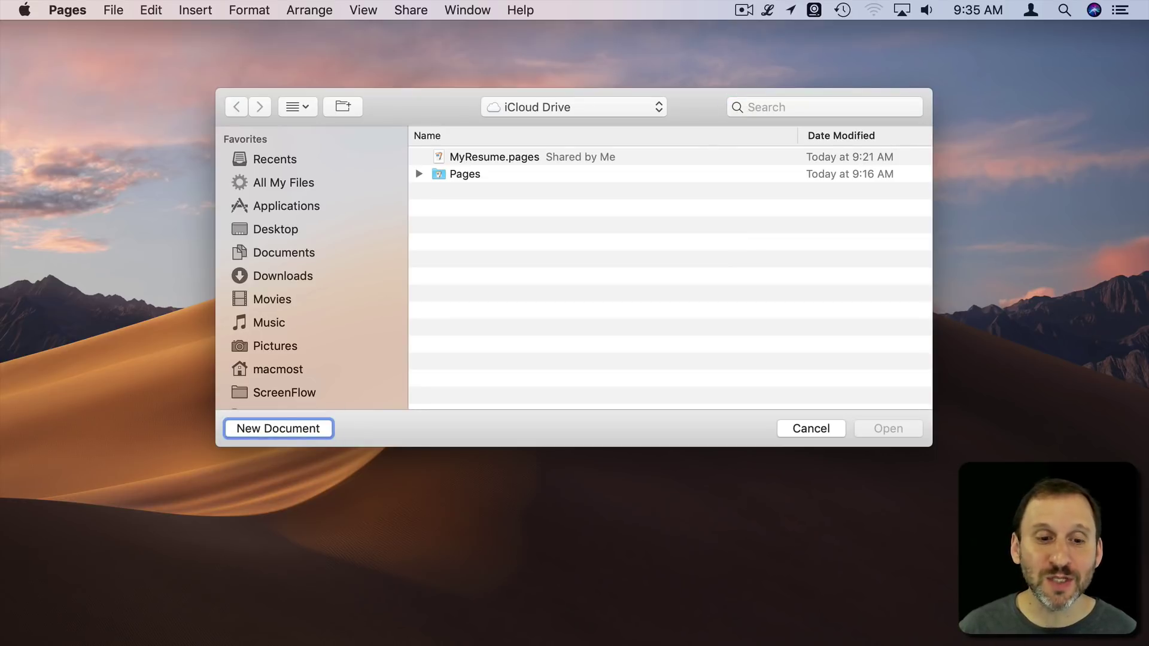
pyautogui.press('Tab')
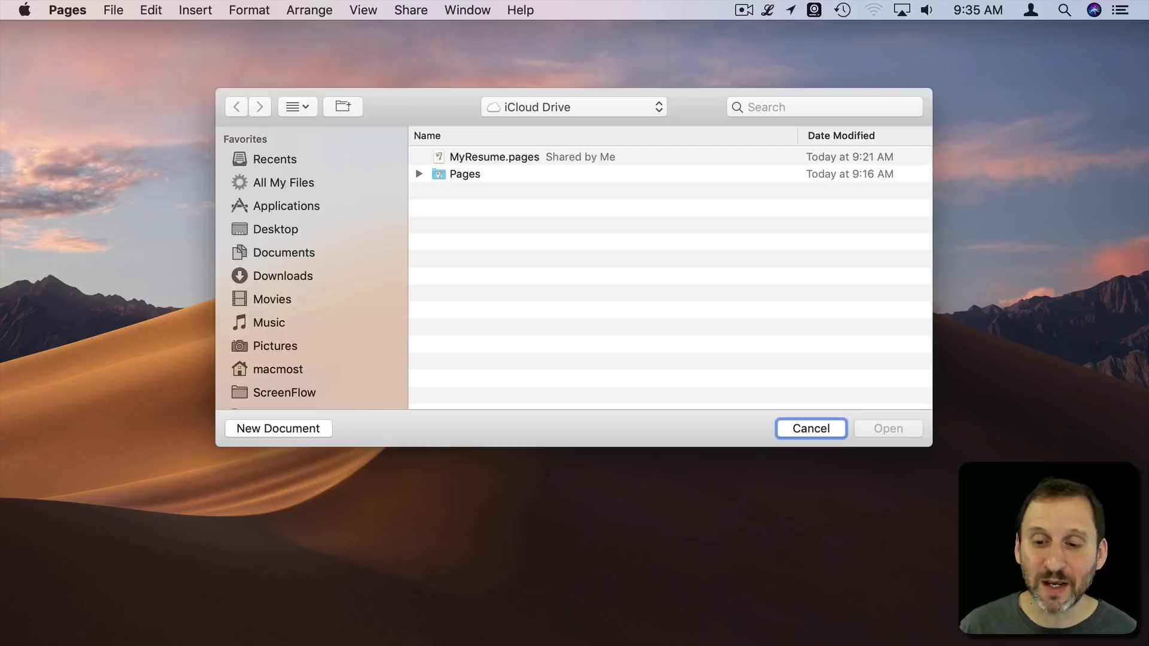
pyautogui.press('Escape')
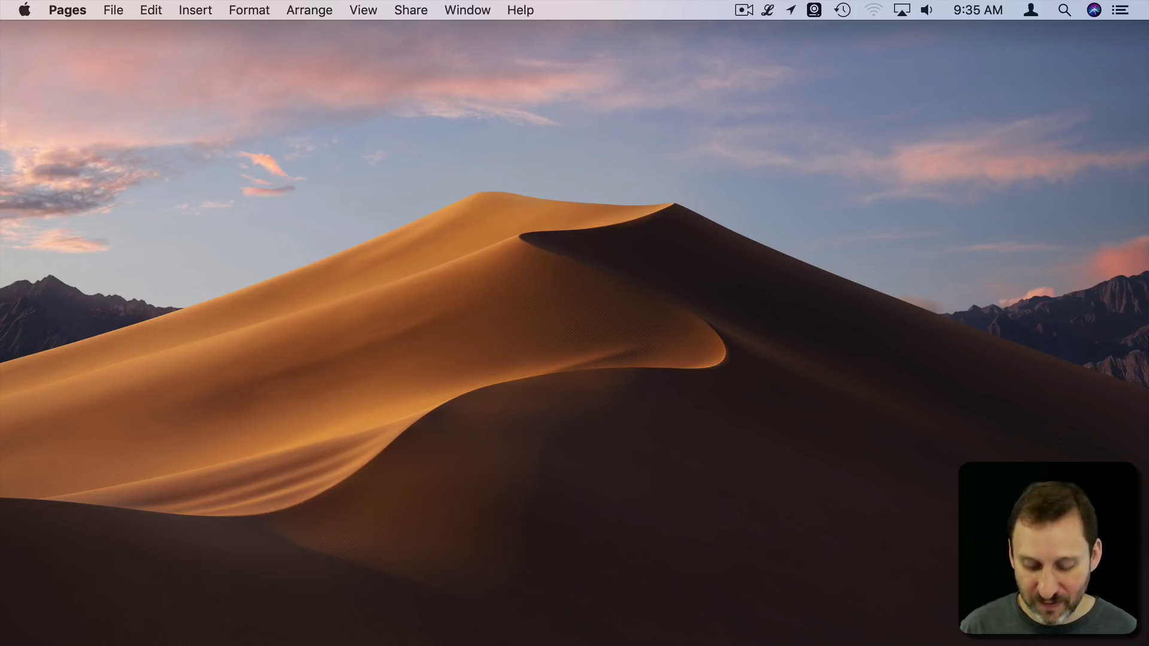
# Create a blank Pages document and bring up its Save sheet, tabbing past the tags.
pyautogui.press('super+n')
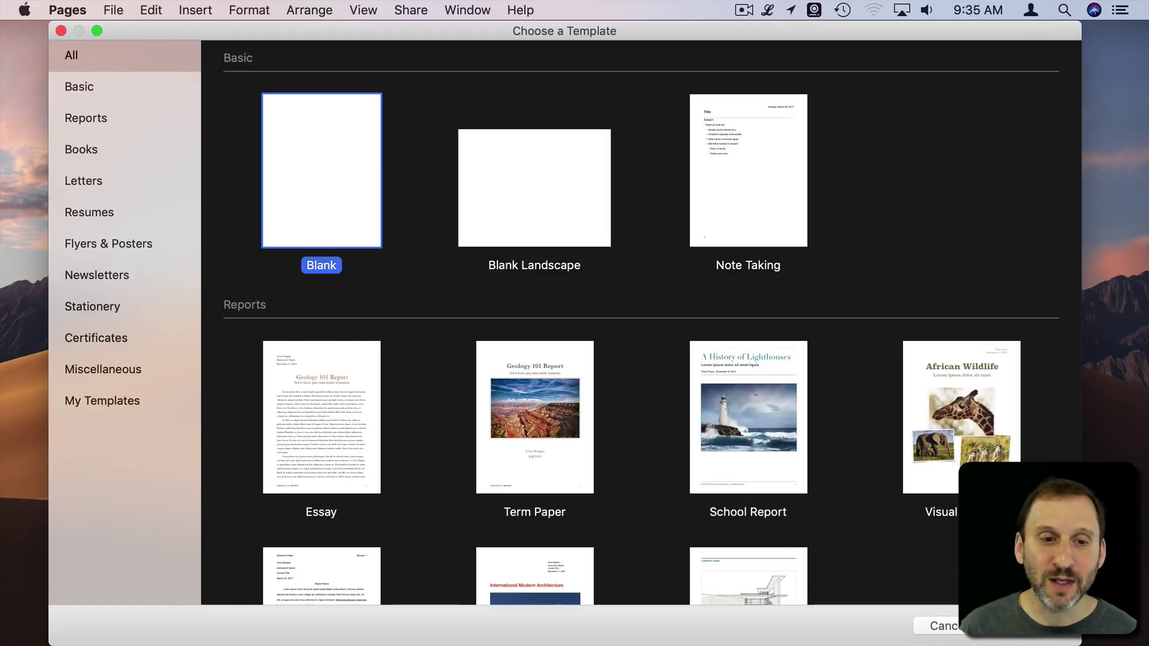
pyautogui.press('Return')
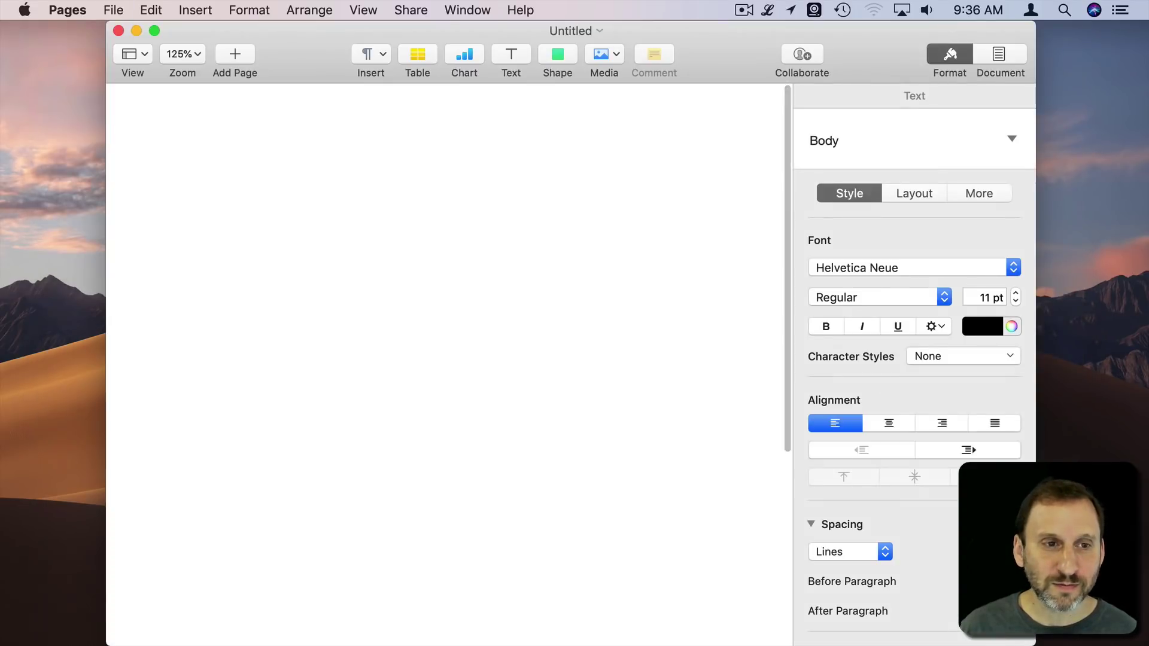
pyautogui.press('super+s')
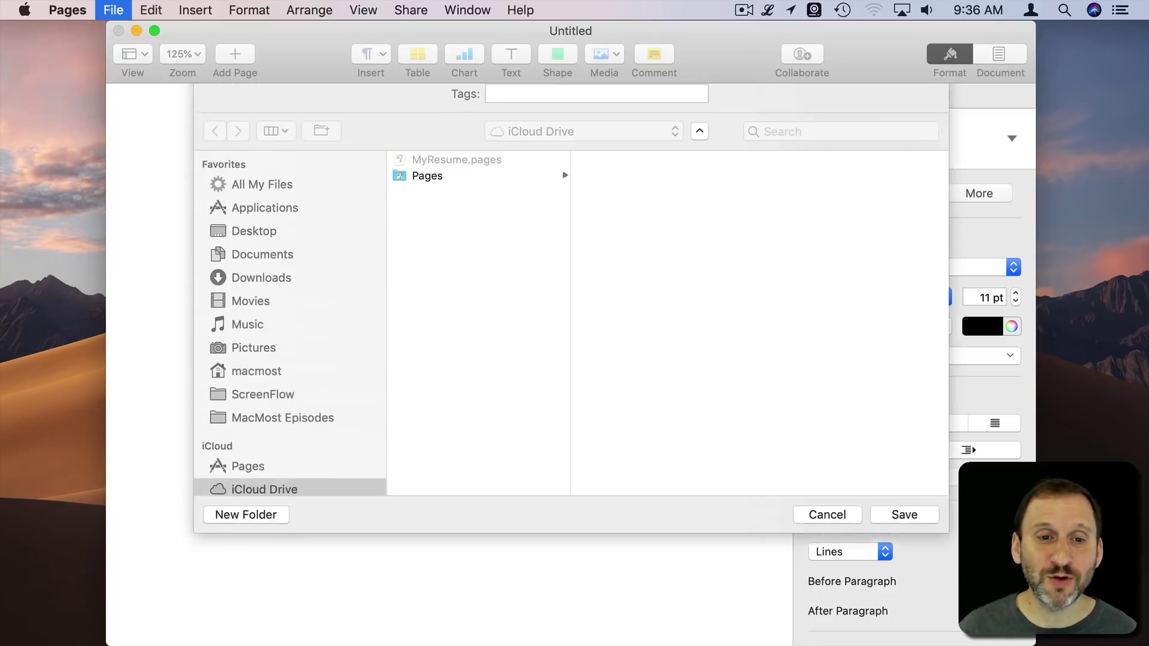
pyautogui.press('Tab')
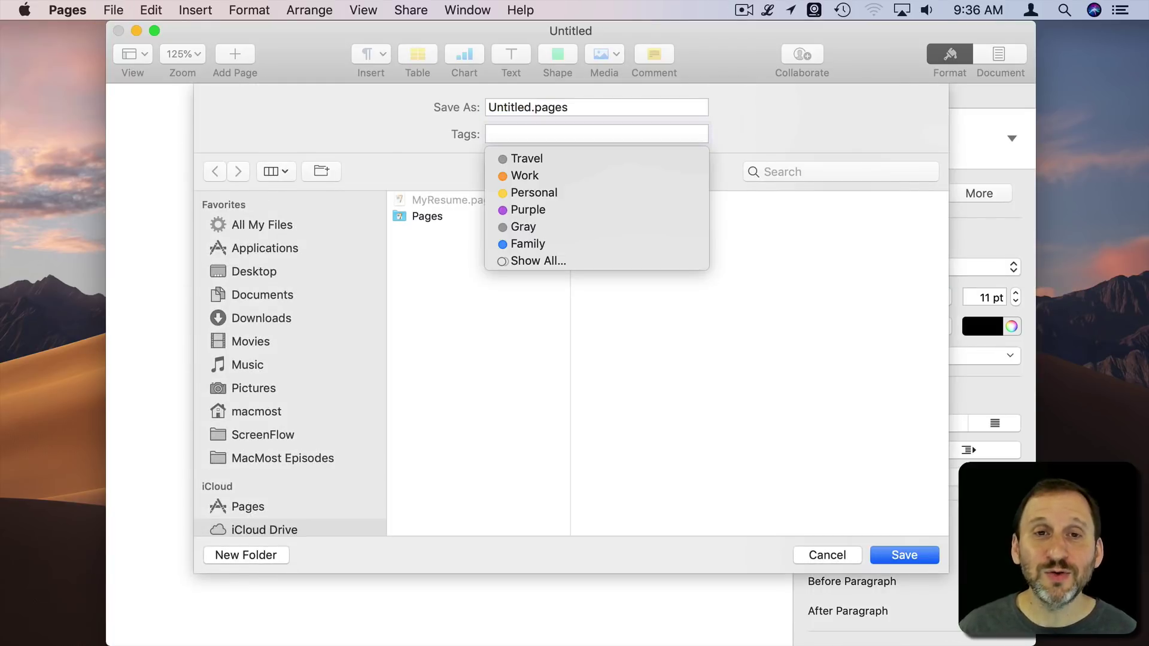
pyautogui.press('Tab')
pyautogui.press('Tab')
pyautogui.press('Tab')
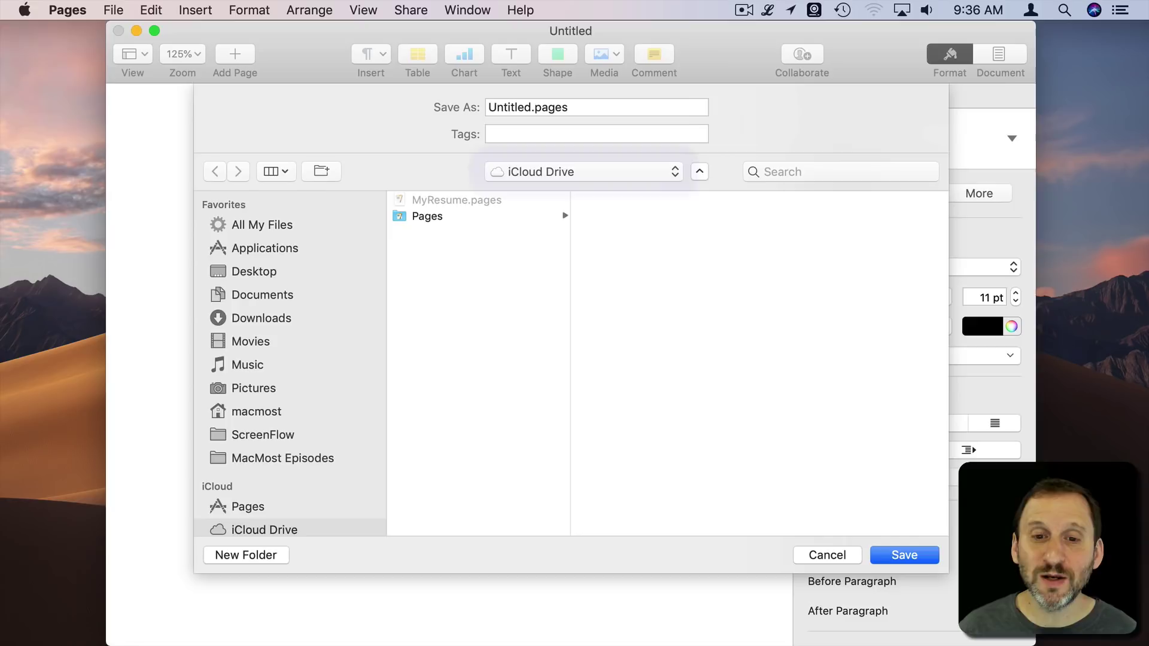
pyautogui.press('Tab')
pyautogui.press('Tab')
pyautogui.press('Tab')
pyautogui.press('Tab')
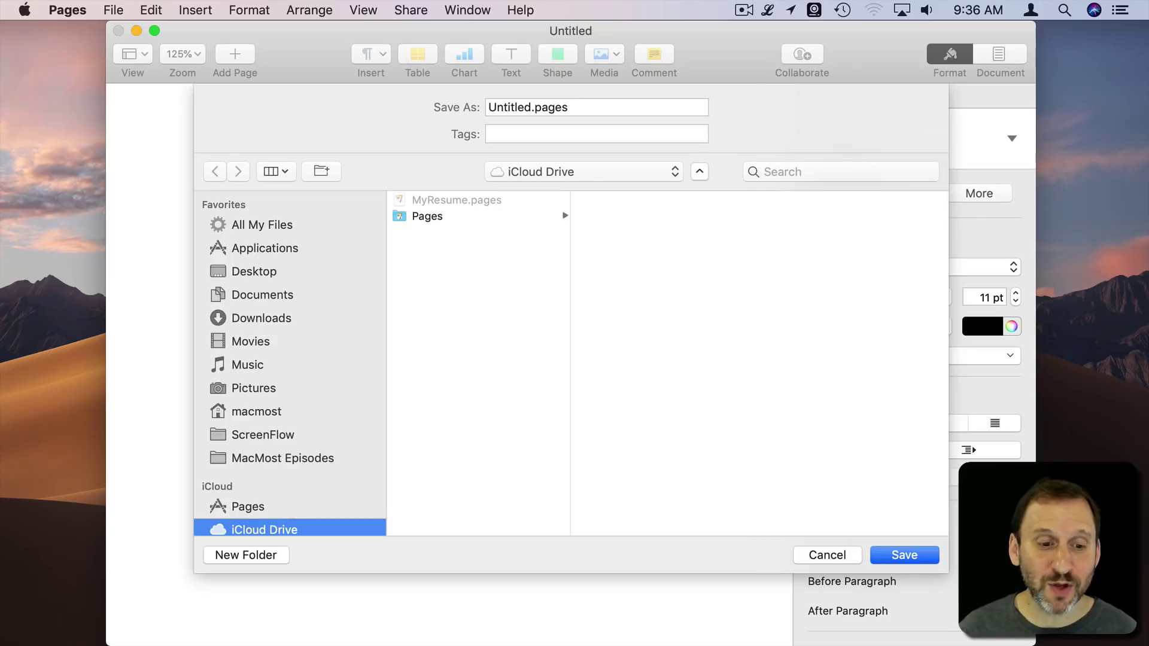
# Arrow through the sidebar locations to make ScreenFlow the save destination.
pyautogui.press('Up')
pyautogui.press('Up')
pyautogui.press('Up')
pyautogui.press('Up')
pyautogui.press('Up')
pyautogui.press('Up')
pyautogui.press('Up')
pyautogui.press('Up')
pyautogui.press('Up')
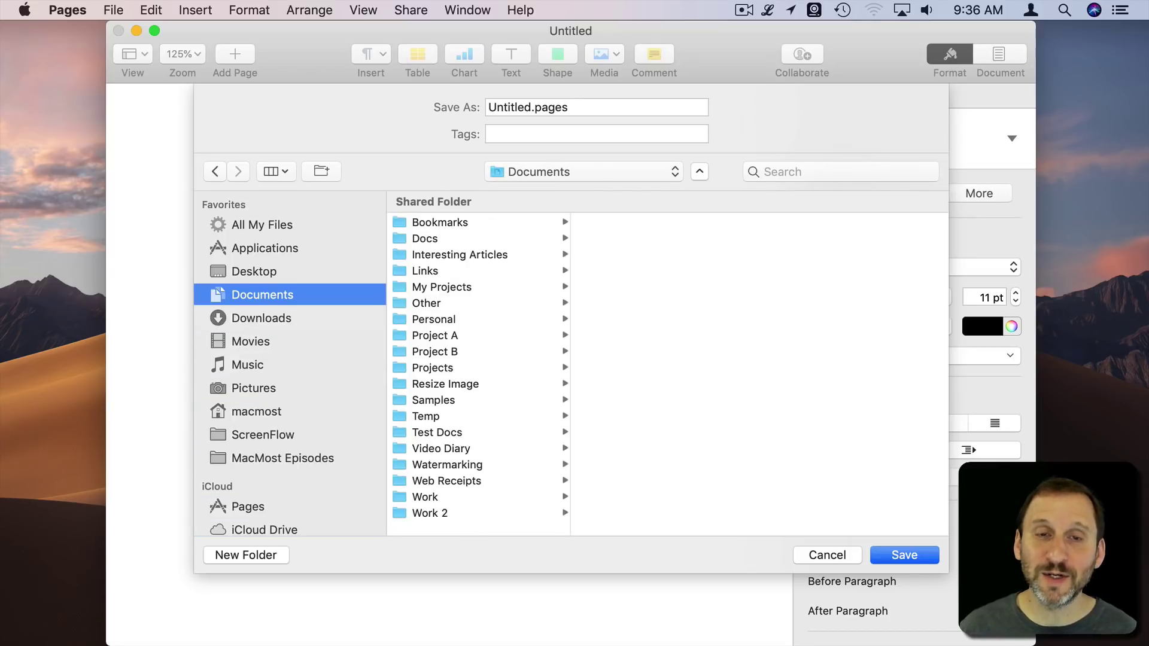
pyautogui.press('Down')
pyautogui.press('Down')
pyautogui.press('Down')
pyautogui.press('Down')
pyautogui.press('Down')
pyautogui.press('Up')
pyautogui.press('Up')
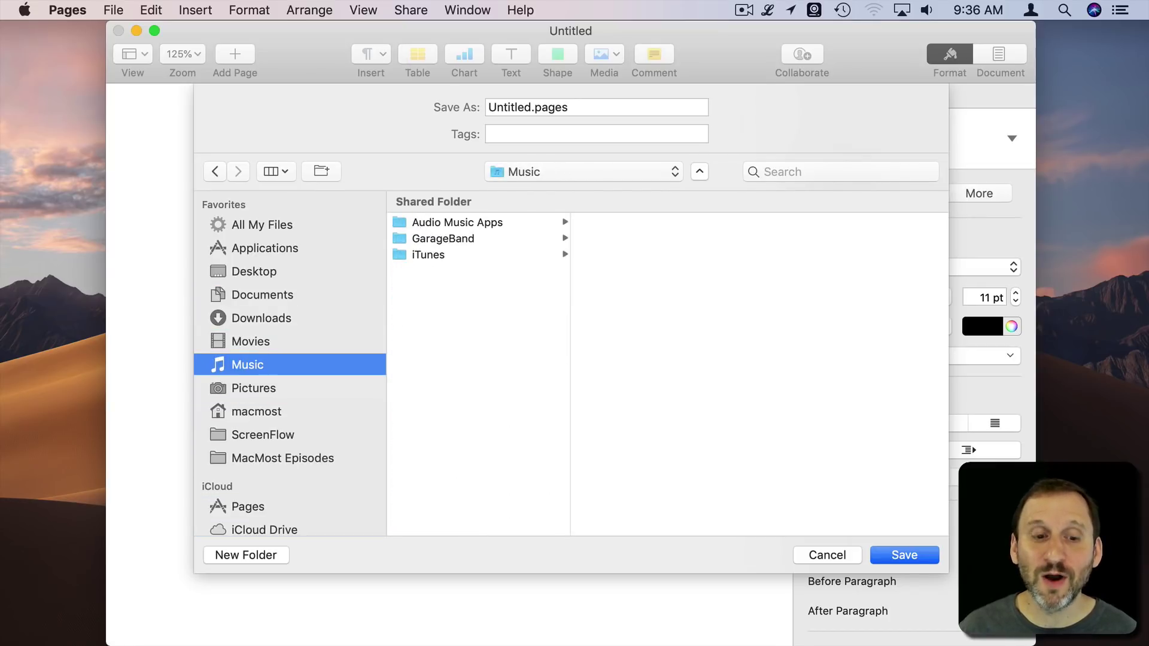
pyautogui.press('Down')
pyautogui.press('Down')
pyautogui.press('Down')
pyautogui.press('Tab')
pyautogui.press('Tab')
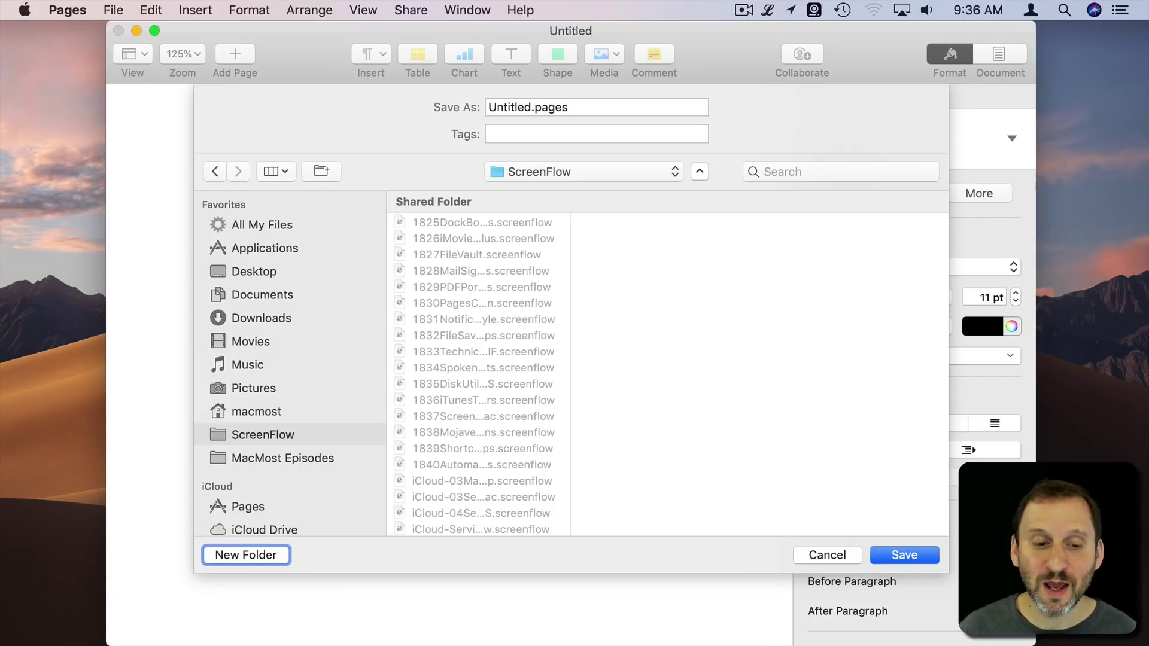
pyautogui.press('Tab')
pyautogui.press('Tab')
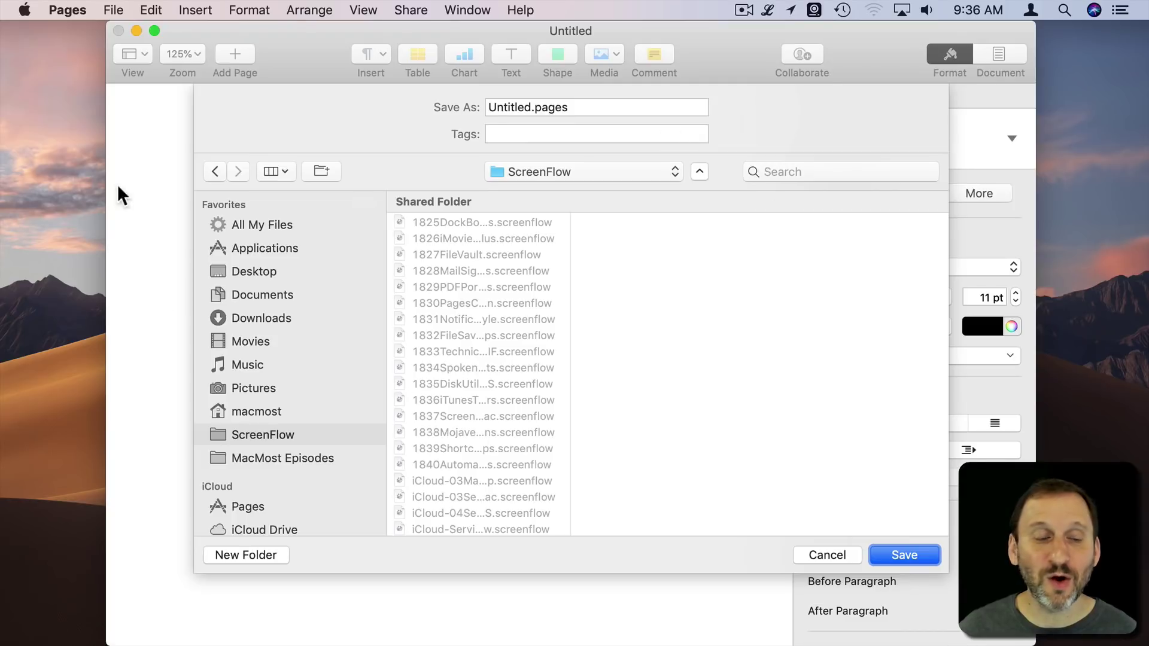
pyautogui.click(24, 11)
# Set Keyboard Shortcuts' Full Keyboard Access to 'Text boxes and lists only', then return to Pages.
pyautogui.click(36, 58)
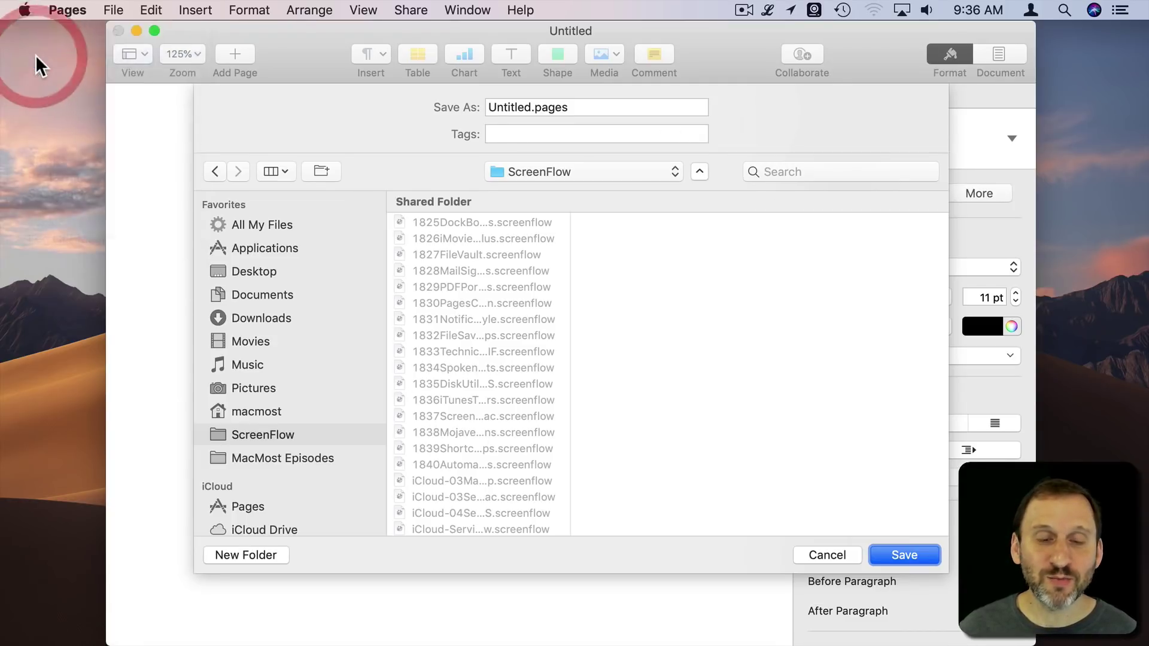
pyautogui.click(194, 201)
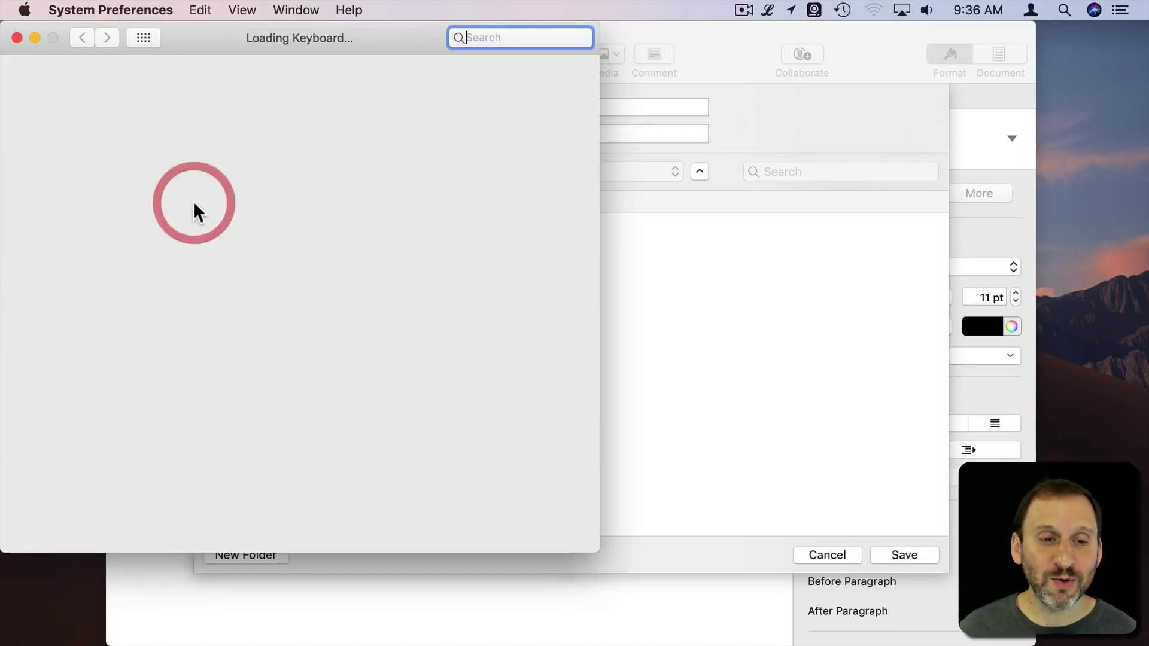
pyautogui.click(285, 87)
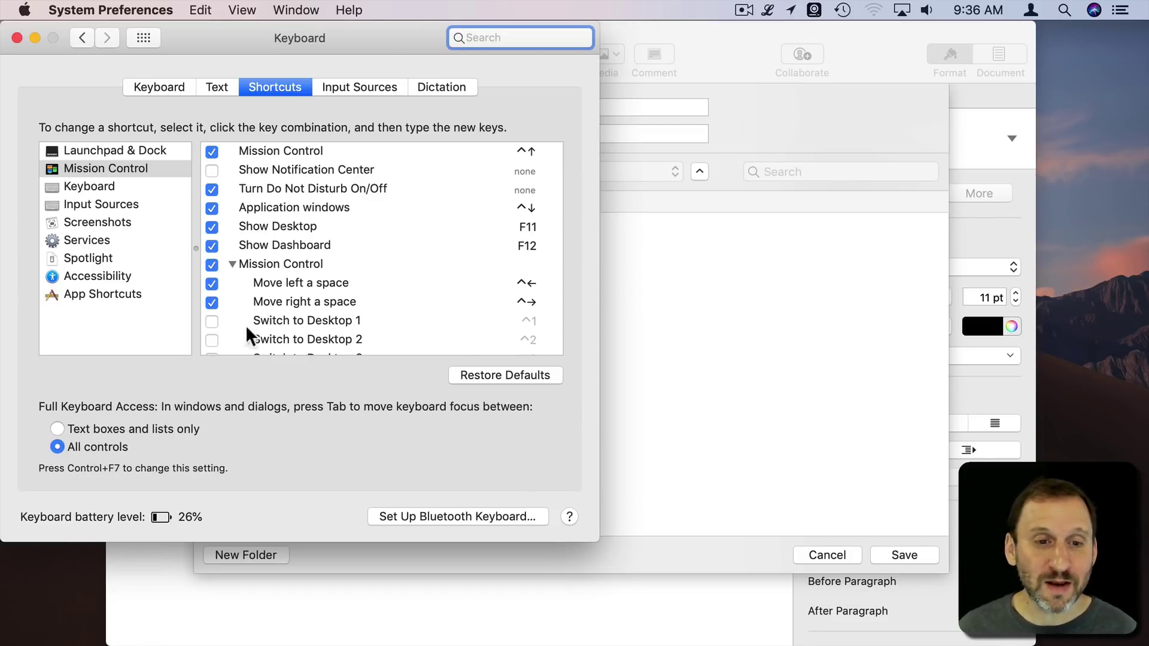
pyautogui.scroll(2, 299, 189)
pyautogui.click(141, 185)
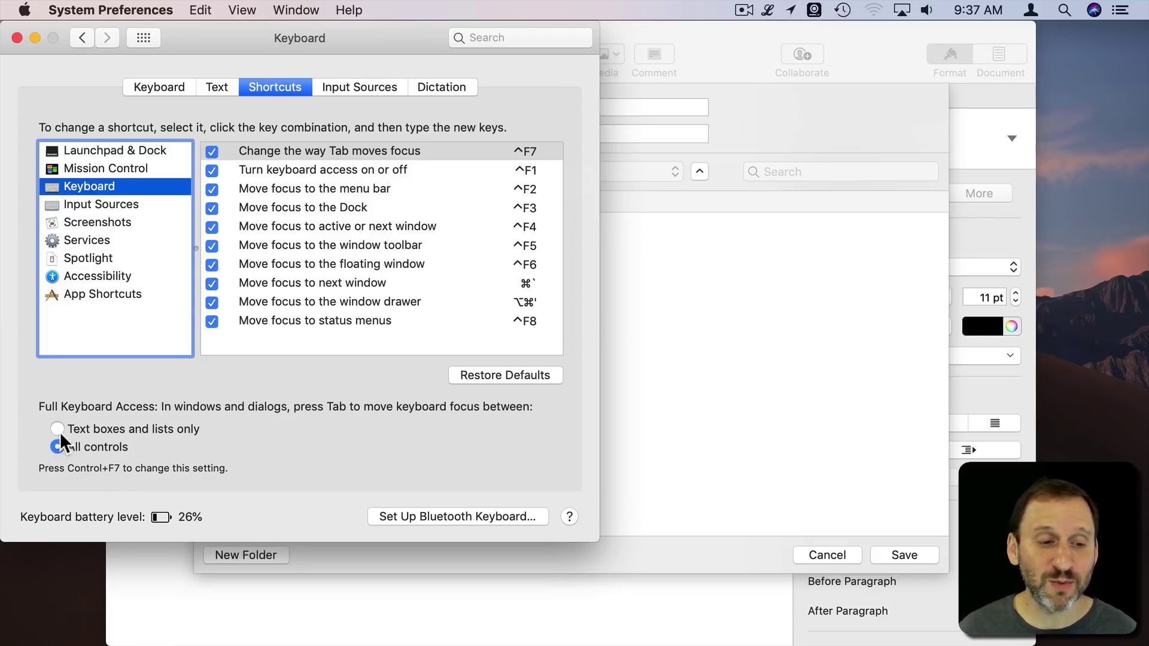
pyautogui.click(58, 429)
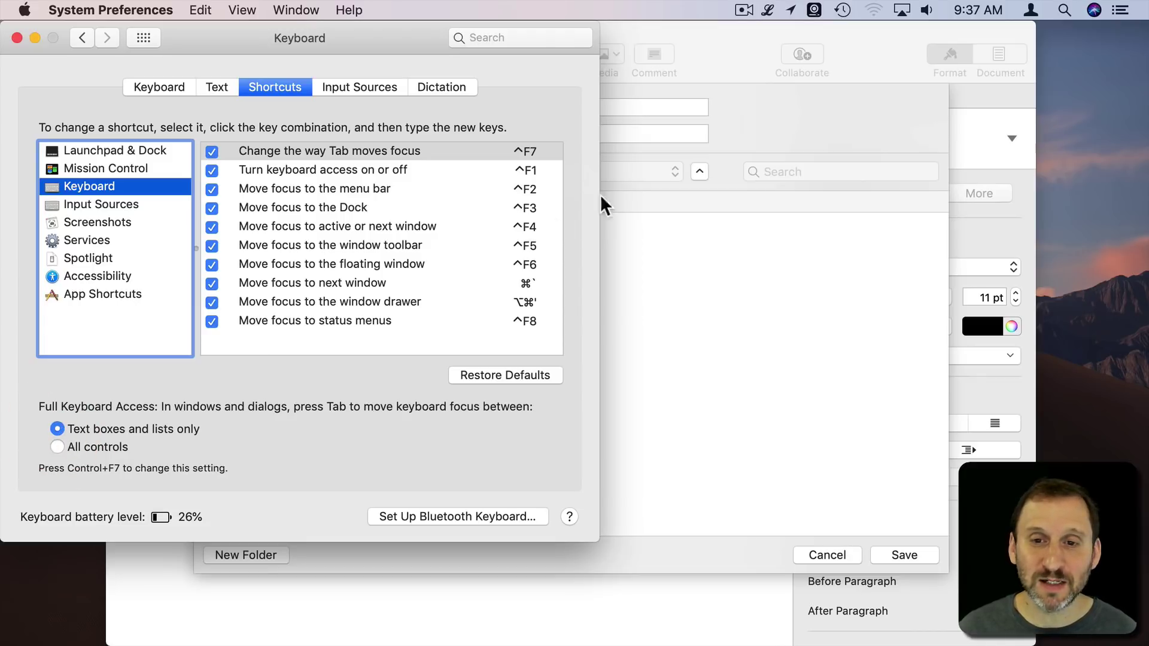
pyautogui.click(774, 133)
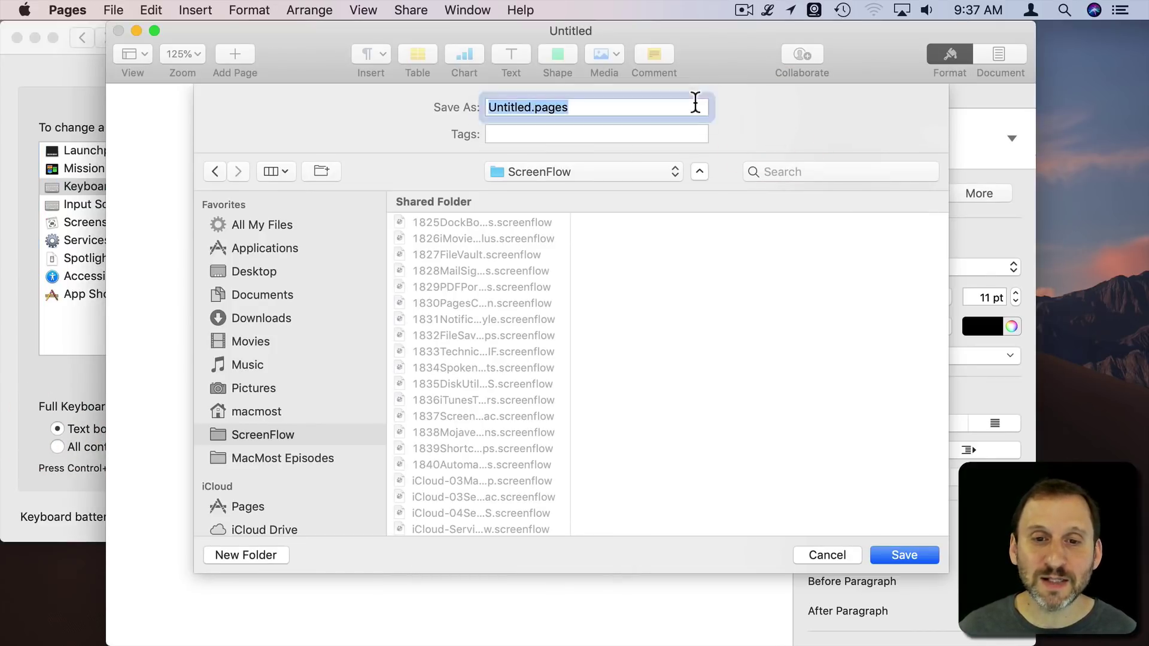
# Tab through the Save sheet's fields until focus returns to the file name.
pyautogui.press('Tab')
pyautogui.press('Tab')
pyautogui.press('Tab')
pyautogui.press('Tab')
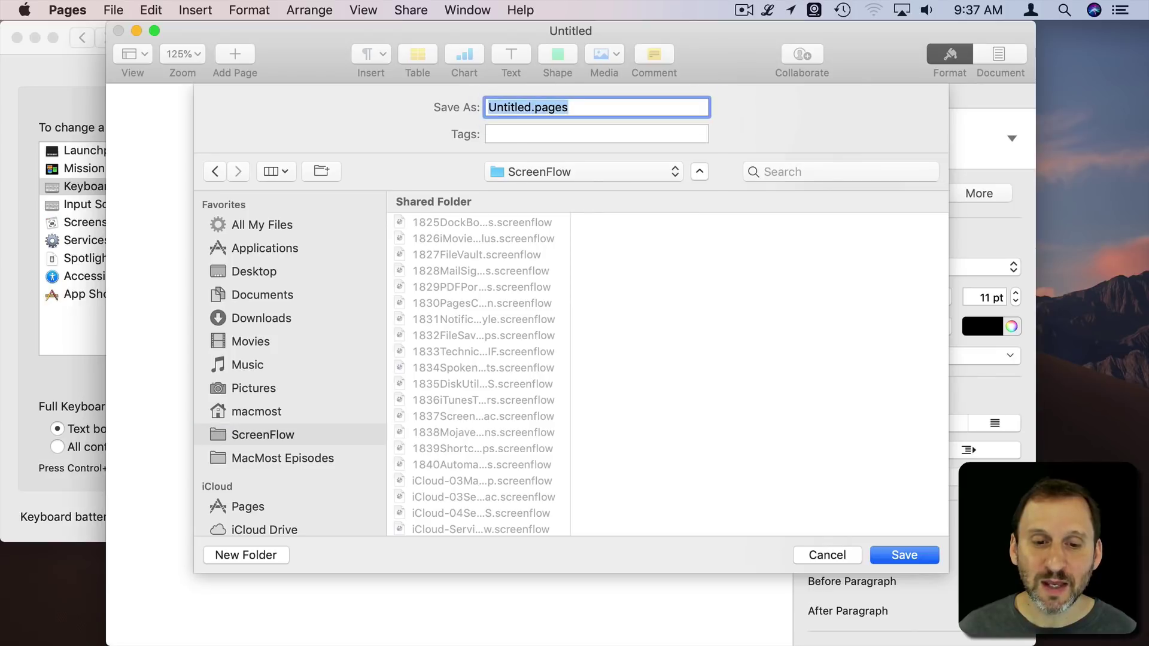
pyautogui.press('Tab')
pyautogui.press('Tab')
pyautogui.press('Tab')
pyautogui.press('Tab')
pyautogui.press('Tab')
pyautogui.press('Tab')
pyautogui.press('Tab')
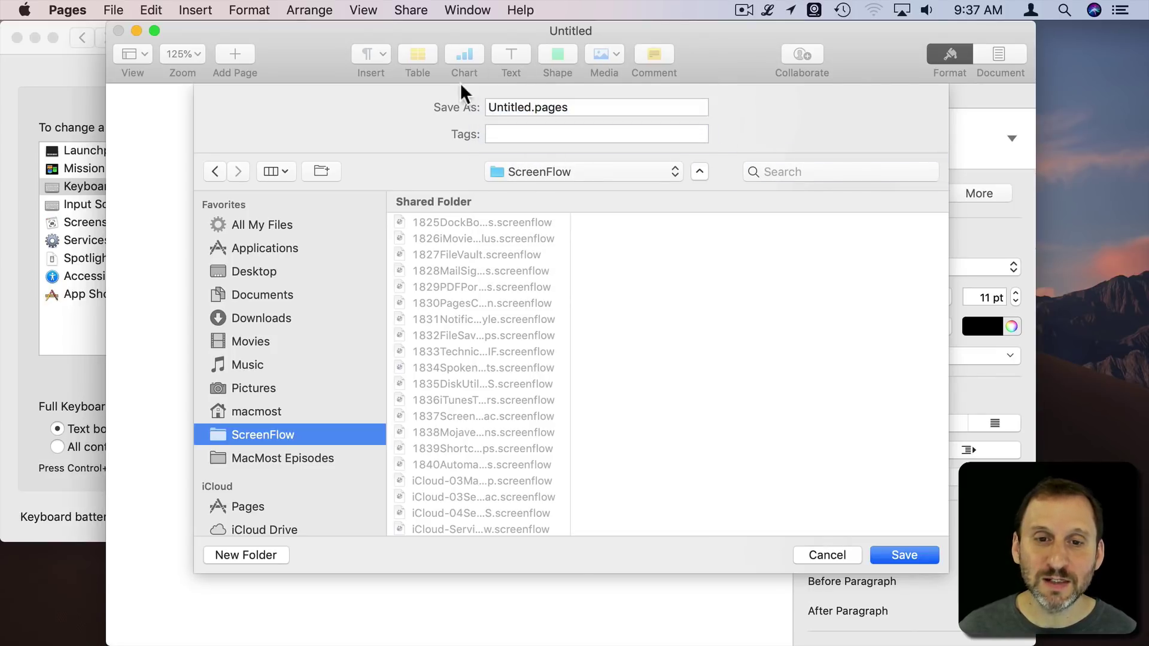
pyautogui.press('Tab')
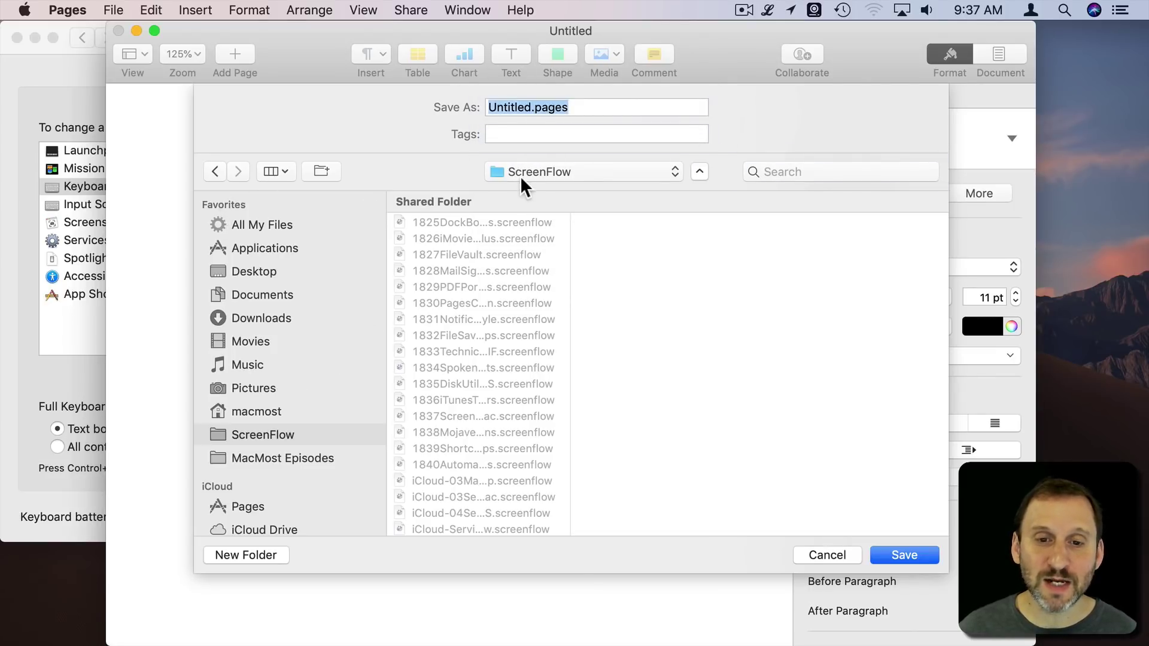
pyautogui.press('Tab')
# Switch Full Keyboard Access to All controls and Tab past Tags in the Save sheet.
pyautogui.press('Tab')
pyautogui.press('Tab')
pyautogui.press('Tab')
pyautogui.click(58, 445)
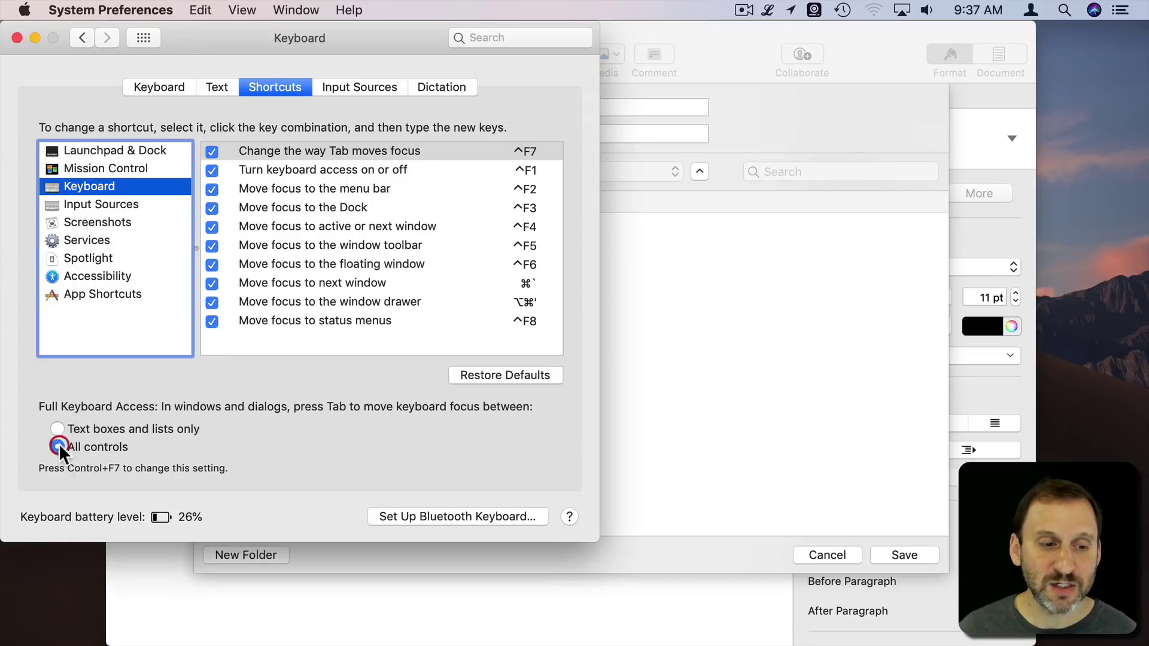
pyautogui.click(744, 129)
pyautogui.press('Tab')
pyautogui.press('Tab')
pyautogui.press('Tab')
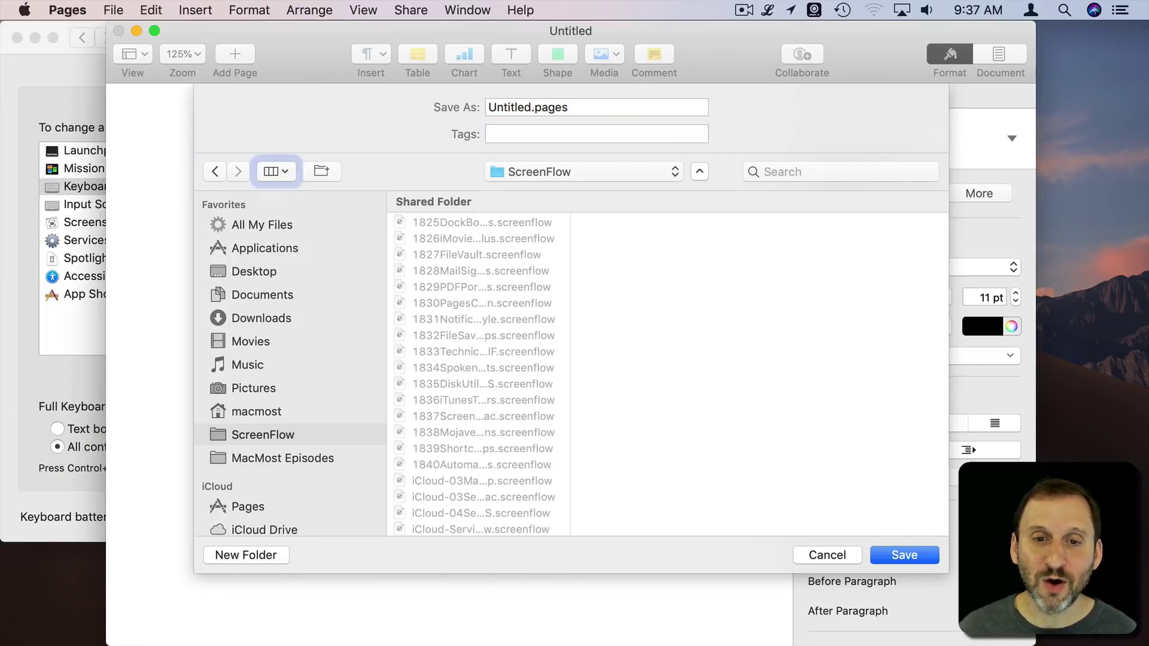
pyautogui.press('Tab')
pyautogui.press('Tab')
pyautogui.press('Tab')
pyautogui.press('Tab')
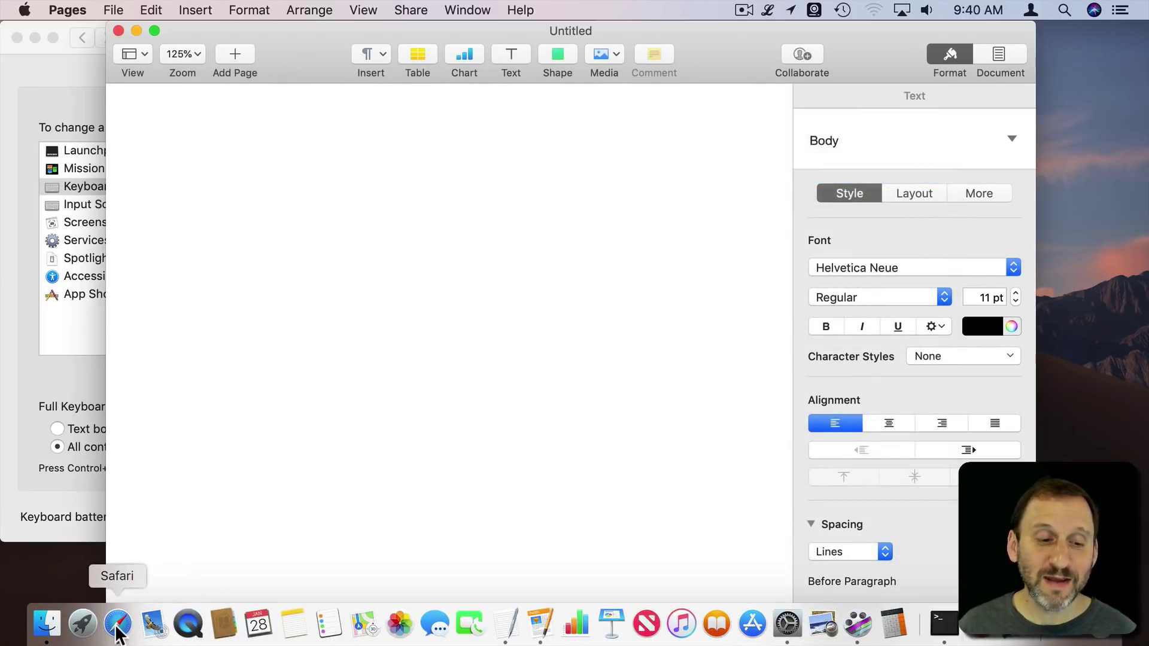
# Open wikipedia.org in Safari and Tab from search box to language selector, search button, 'Read Wikipedia' link.
pyautogui.click(117, 625)
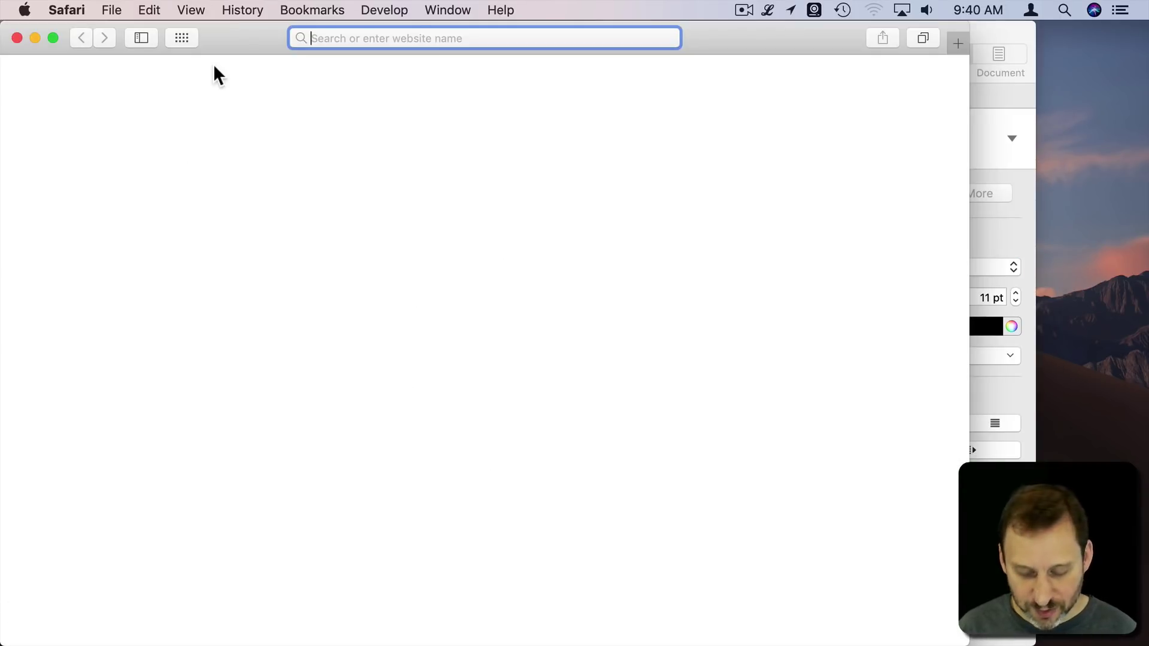
pyautogui.write('wik')
pyautogui.press('Return')
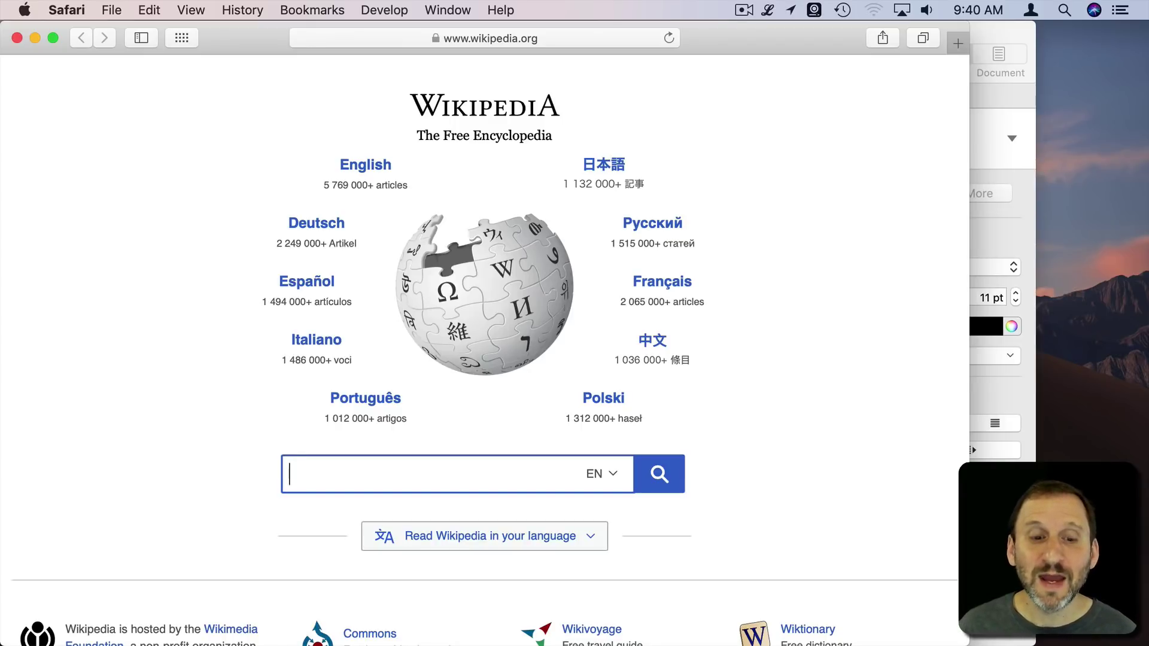
pyautogui.press('Tab')
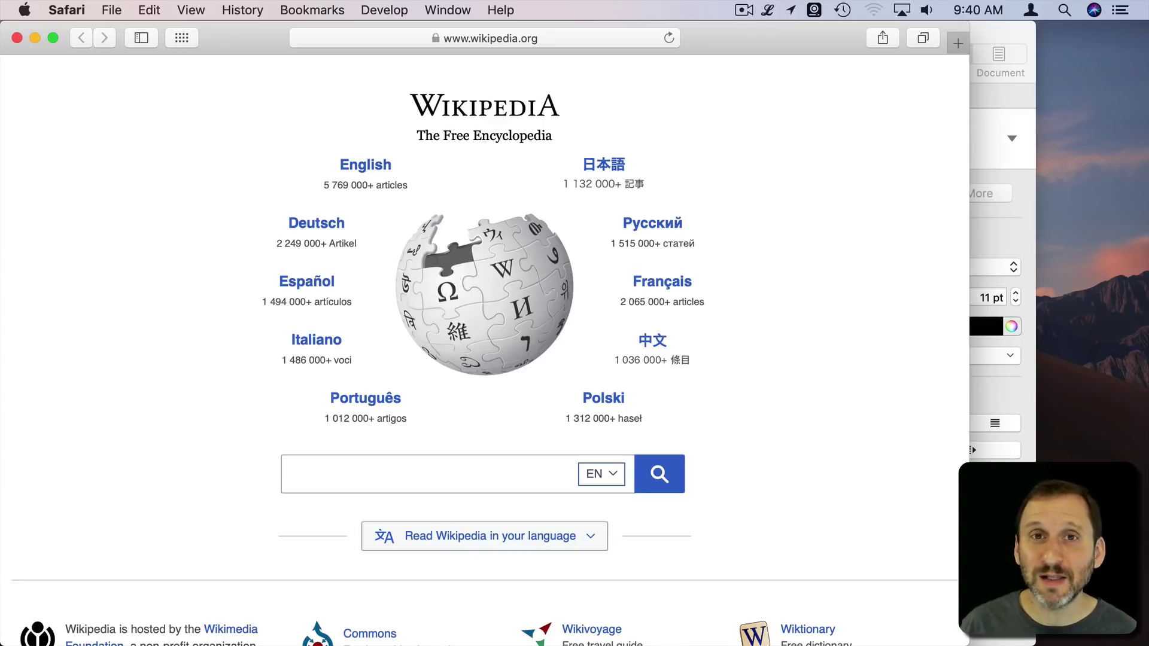
pyautogui.press('Tab')
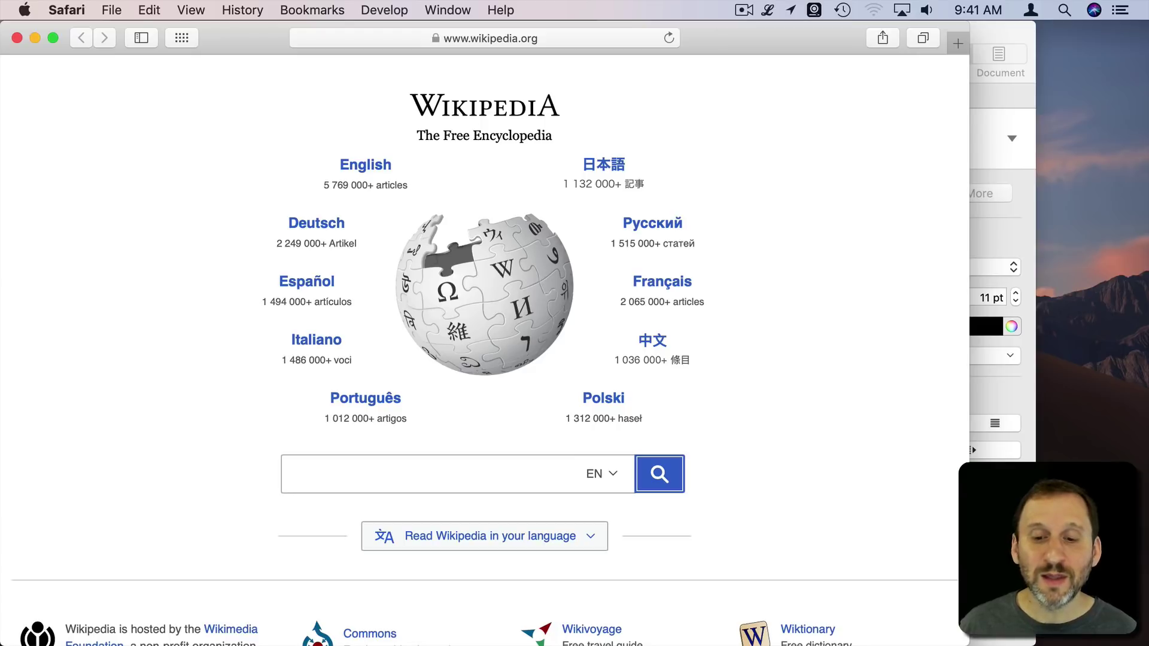
pyautogui.press('Tab')
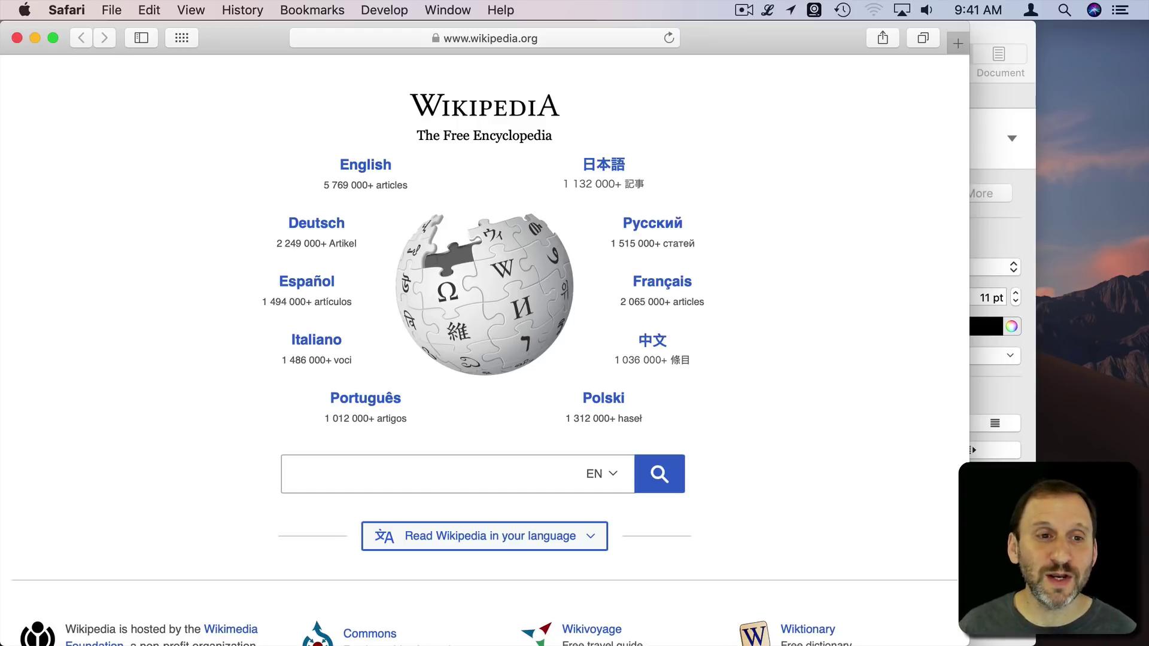
# Tab out into Safari's toolbar controls and back through EN selector, search button and 'Read Wikipedia'.
pyautogui.press('Tab')
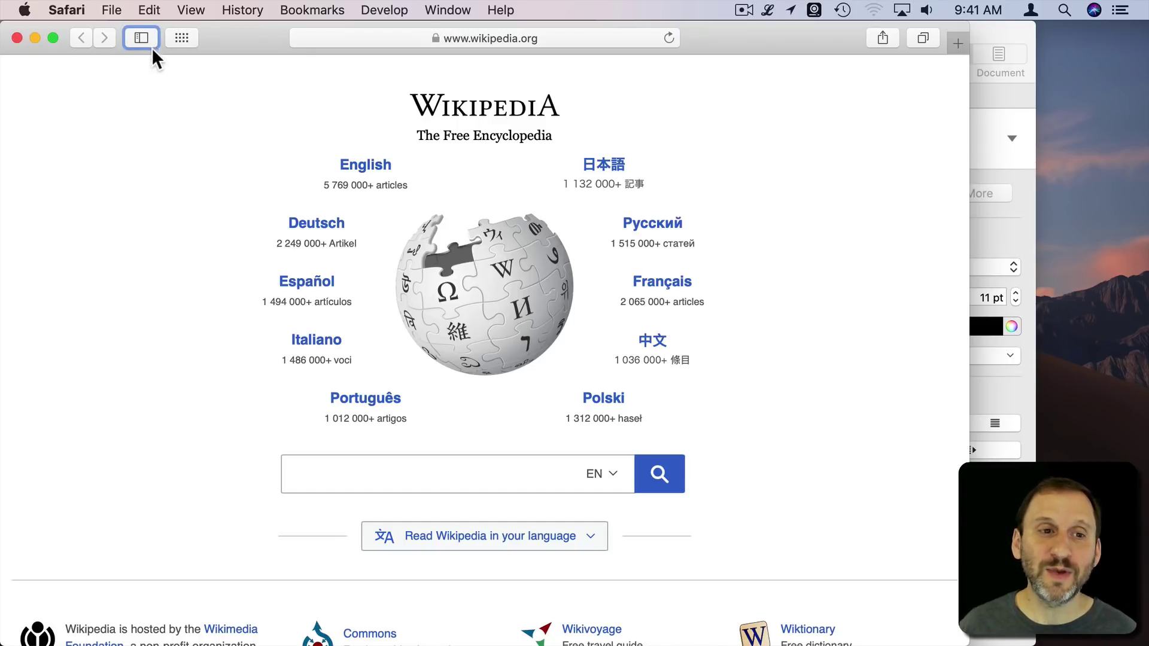
pyautogui.press('Tab')
pyautogui.press('Tab')
pyautogui.press('Tab')
pyautogui.press('Tab')
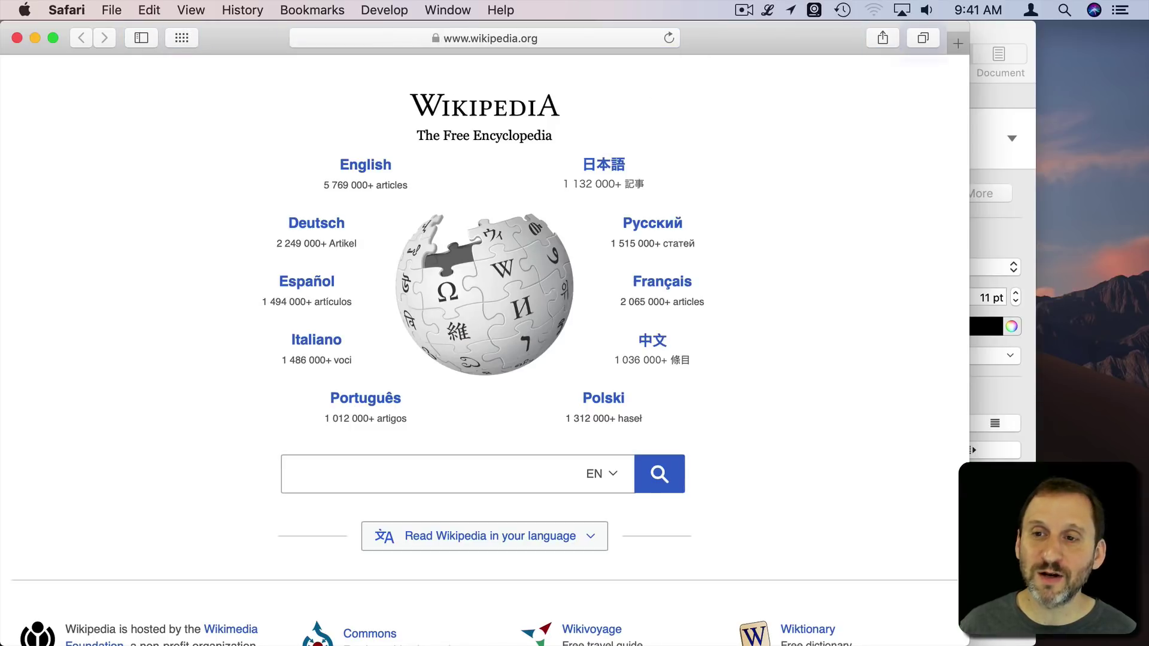
pyautogui.press('Tab')
pyautogui.press('Tab')
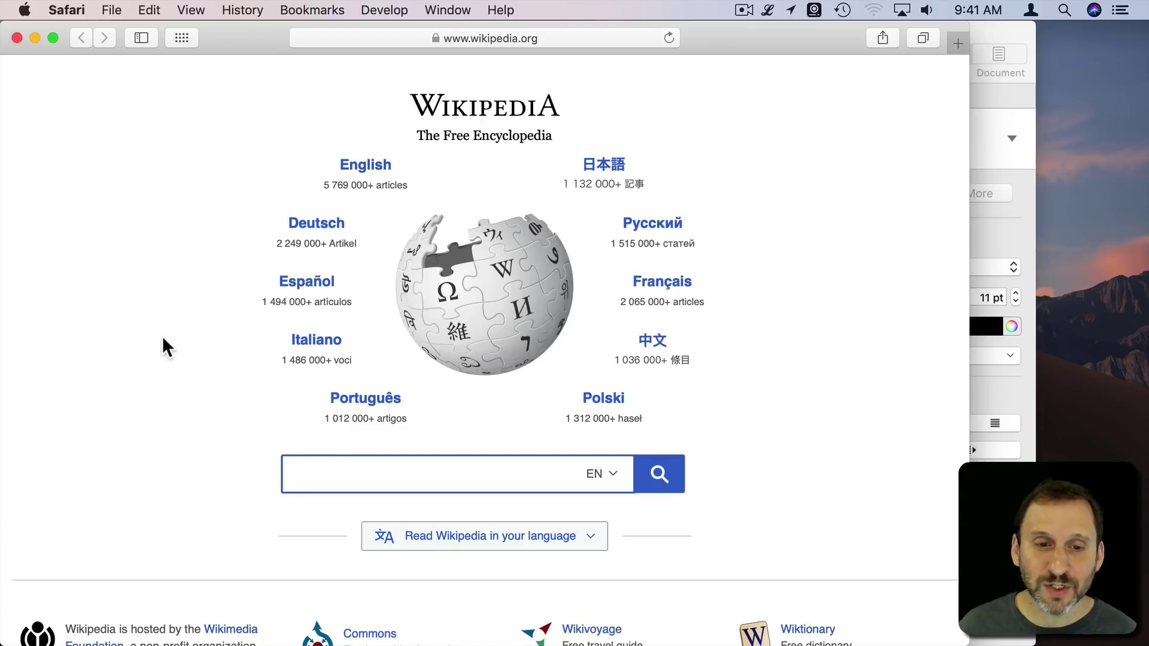
pyautogui.press('Tab')
pyautogui.press('Tab')
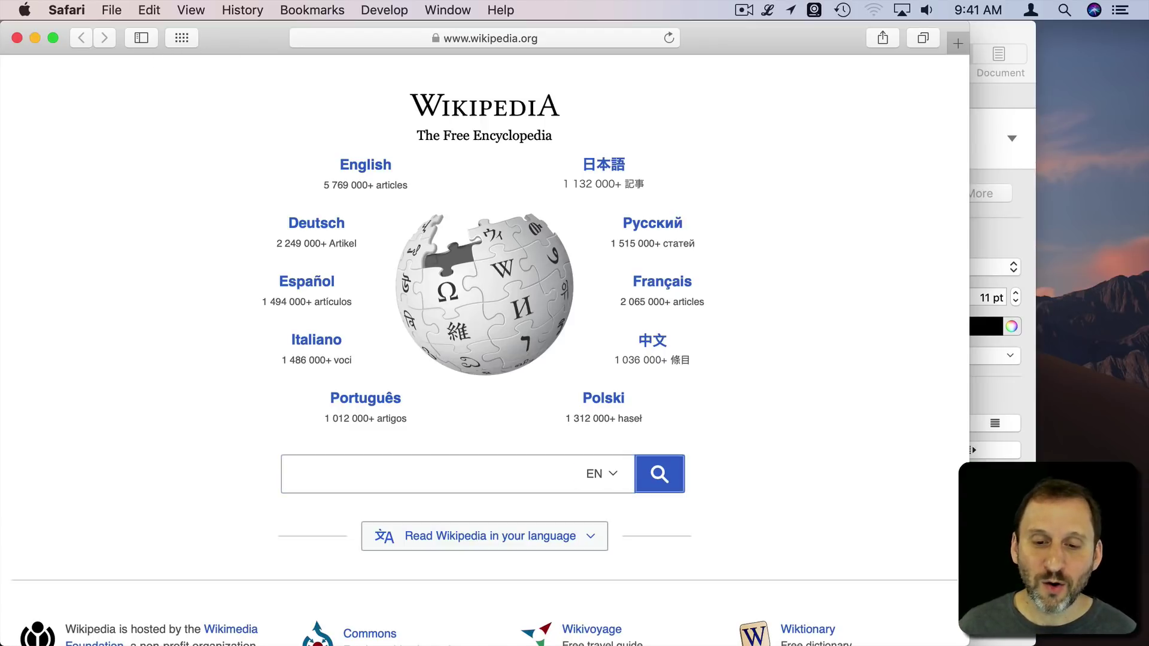
pyautogui.press('Tab')
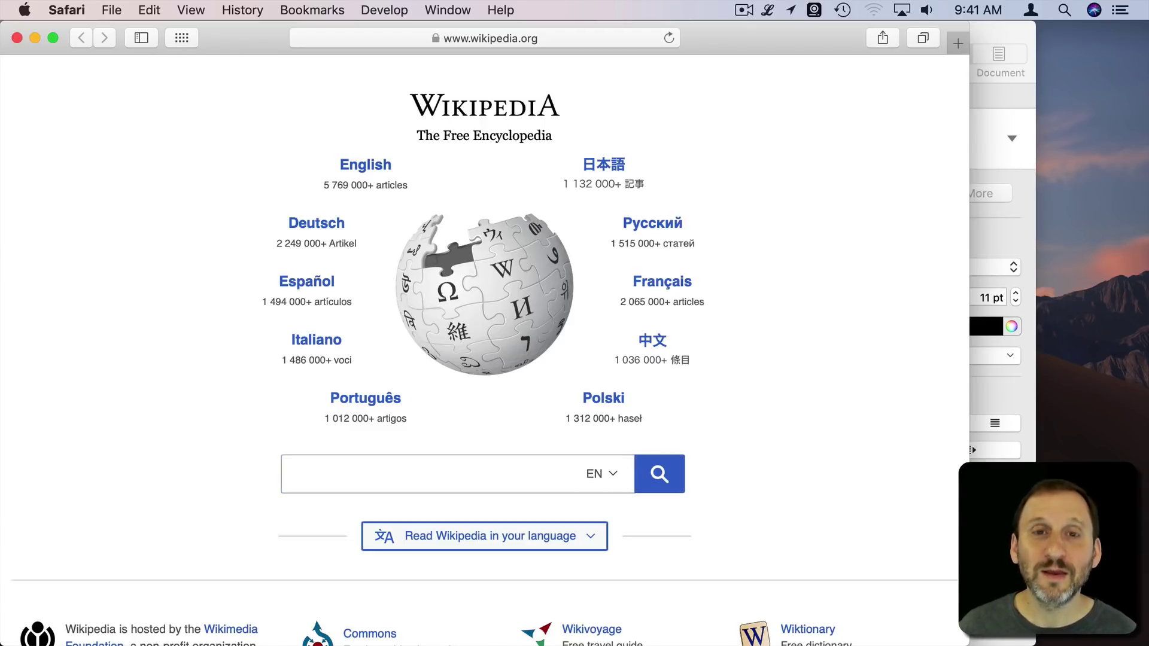
# Tab through the Wikimedia Foundation, app download, sister project and footer links.
pyautogui.press('Tab')
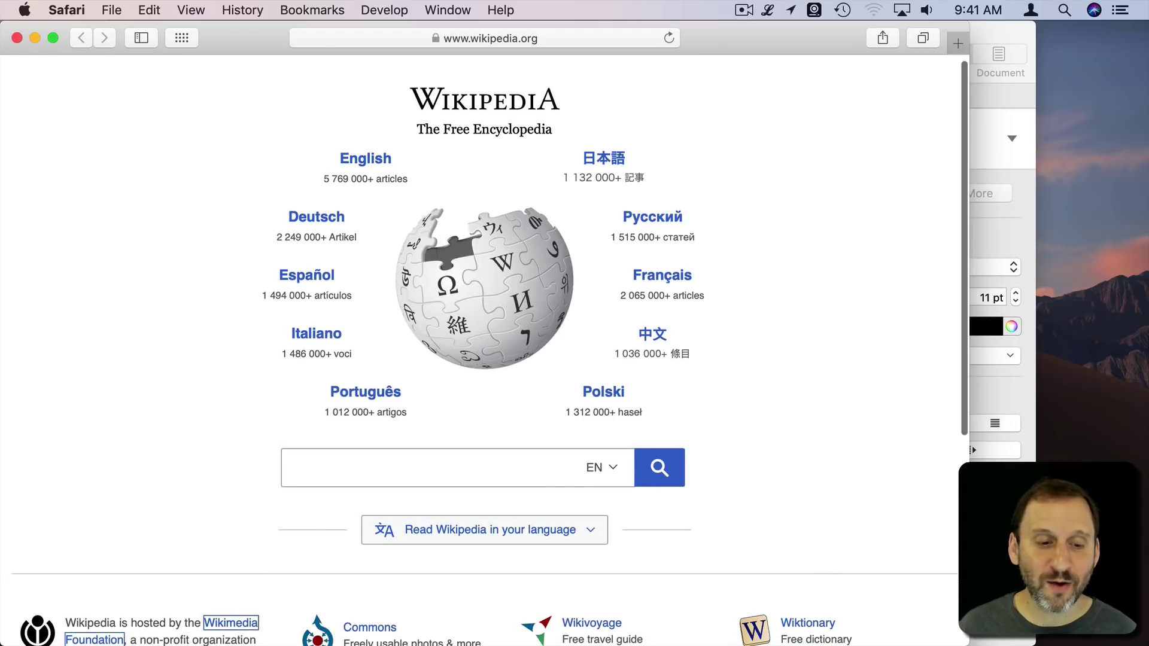
pyautogui.press('Tab')
pyautogui.press('Tab')
pyautogui.press('Tab')
pyautogui.press('Tab')
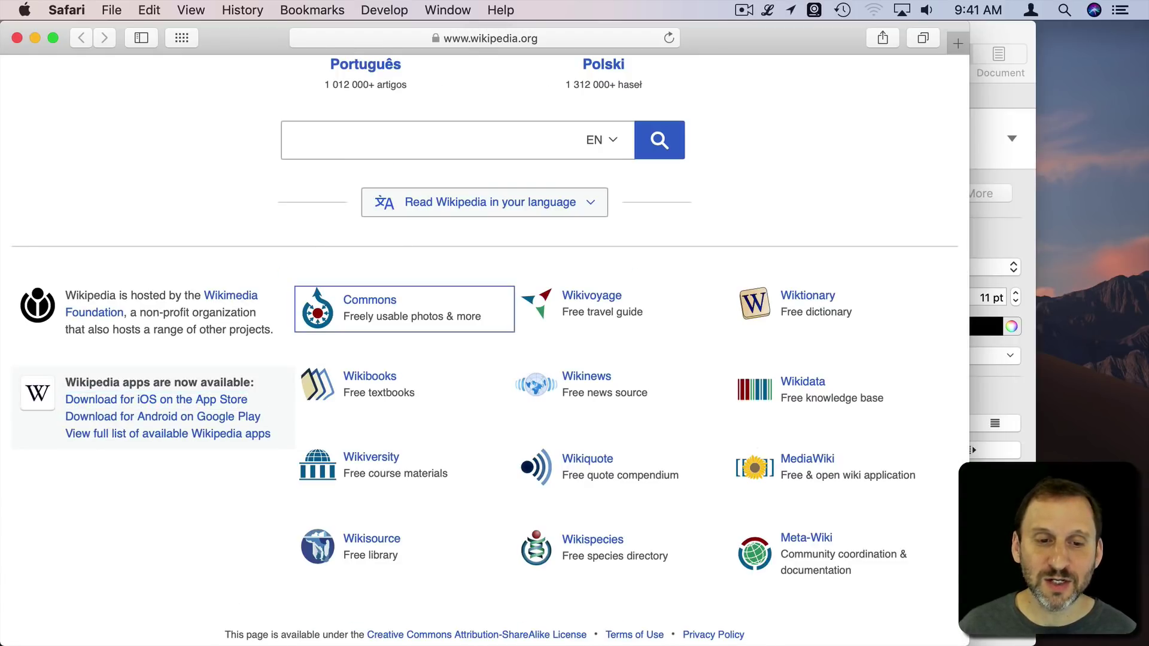
pyautogui.press('Tab')
pyautogui.press('Tab')
pyautogui.press('Tab')
pyautogui.press('Tab')
pyautogui.press('Tab')
pyautogui.press('Tab')
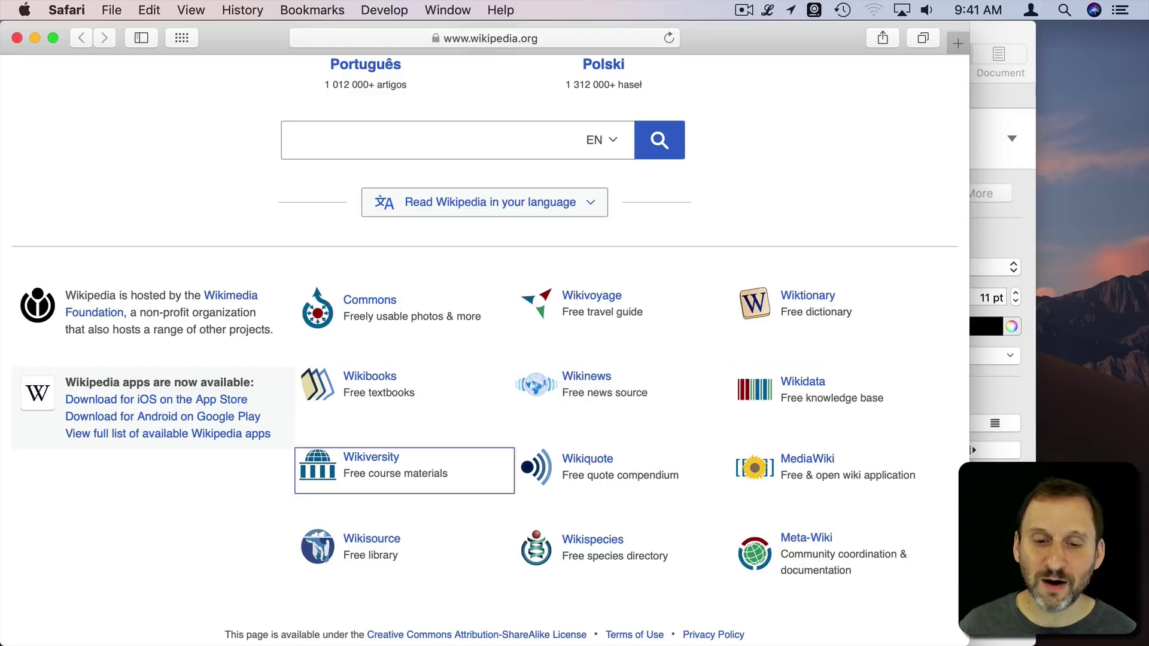
pyautogui.press('Tab')
pyautogui.press('Tab')
pyautogui.press('Tab')
pyautogui.press('Tab')
pyautogui.press('Tab')
pyautogui.press('Tab')
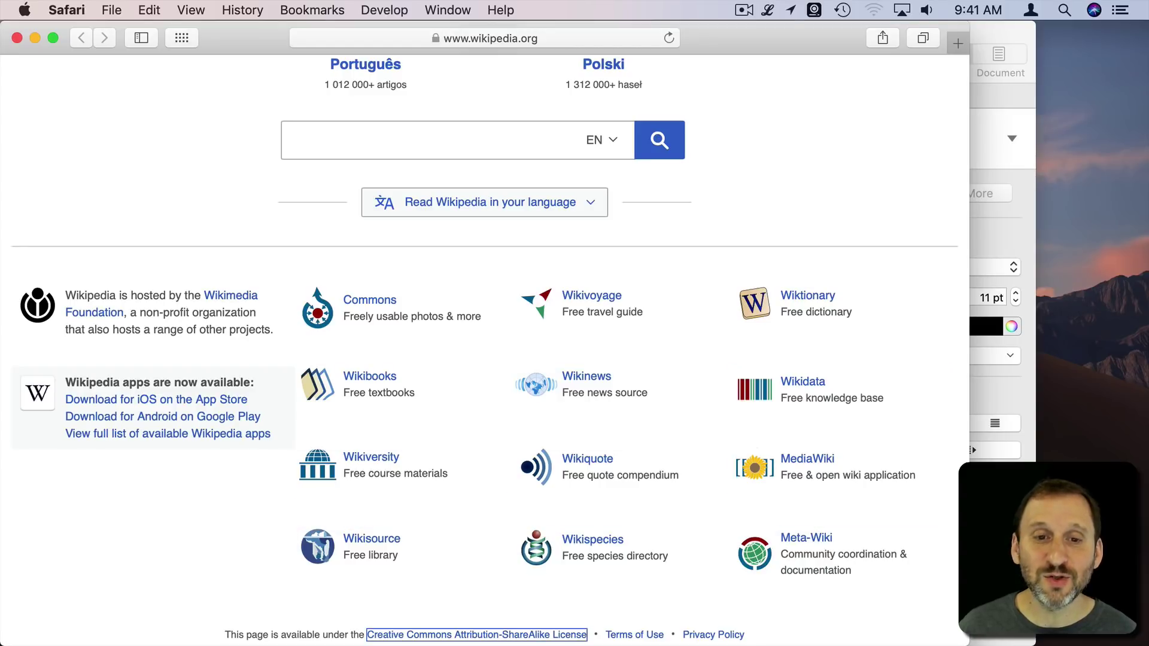
pyautogui.press('Tab')
pyautogui.press('Tab')
pyautogui.press('Tab')
pyautogui.press('Tab')
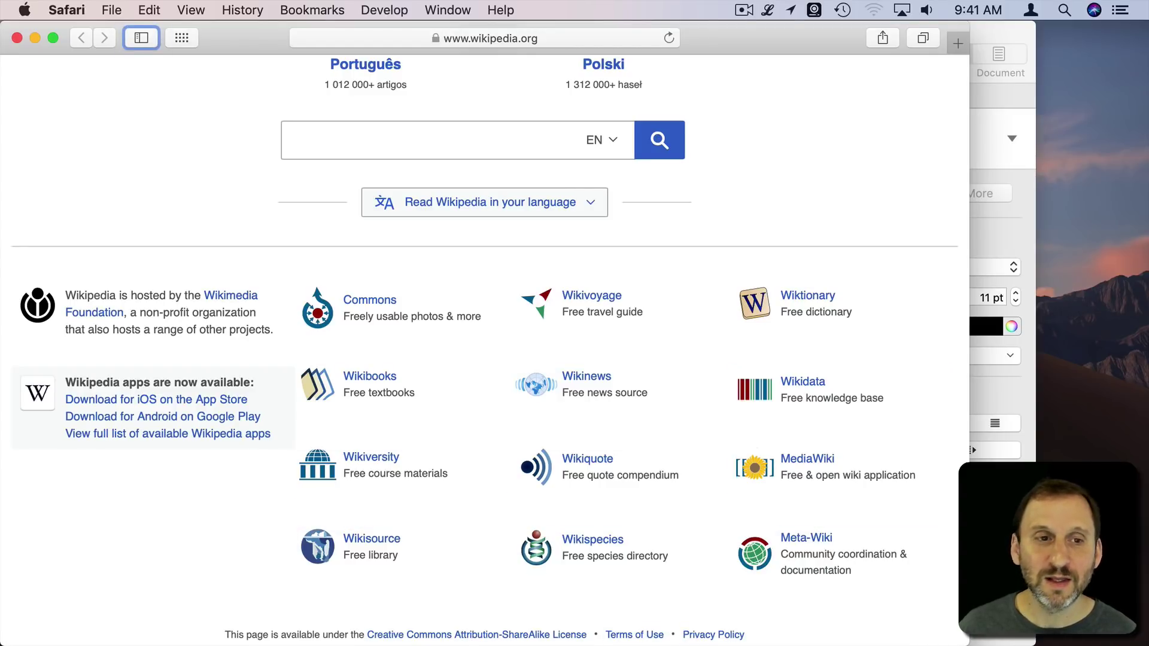
# Tab through the language links: English, 日本語, Deutsch, on to Português.
pyautogui.press('Tab')
pyautogui.press('Tab')
pyautogui.press('Tab')
pyautogui.press('Tab')
pyautogui.press('Tab')
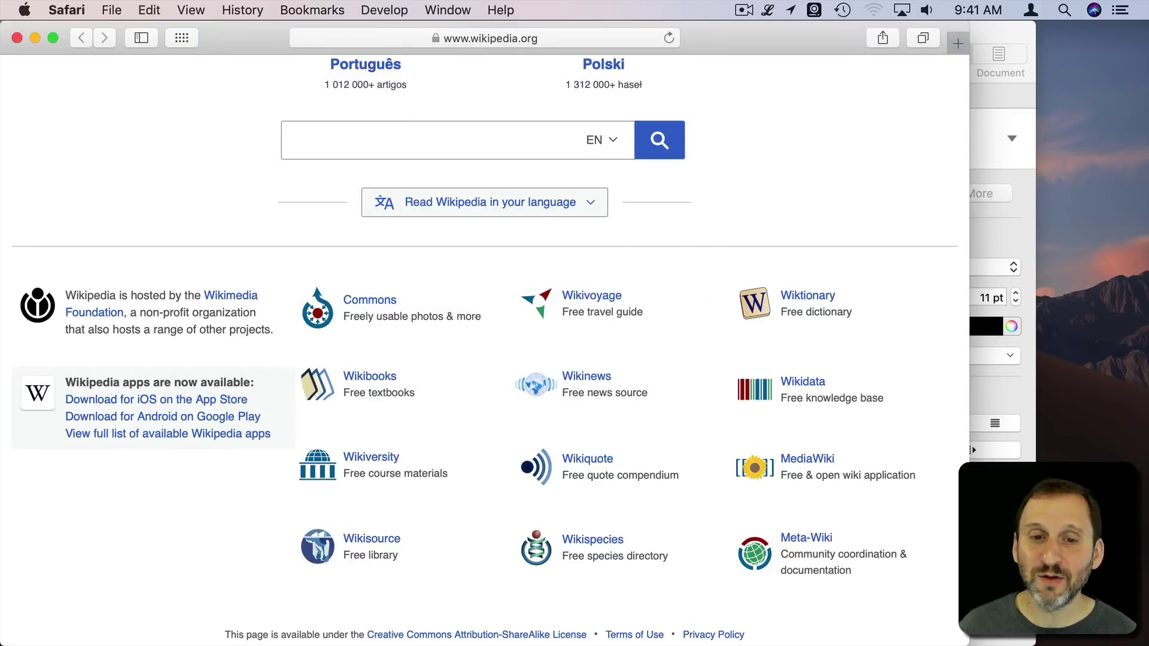
pyautogui.press('Tab')
pyautogui.press('Tab')
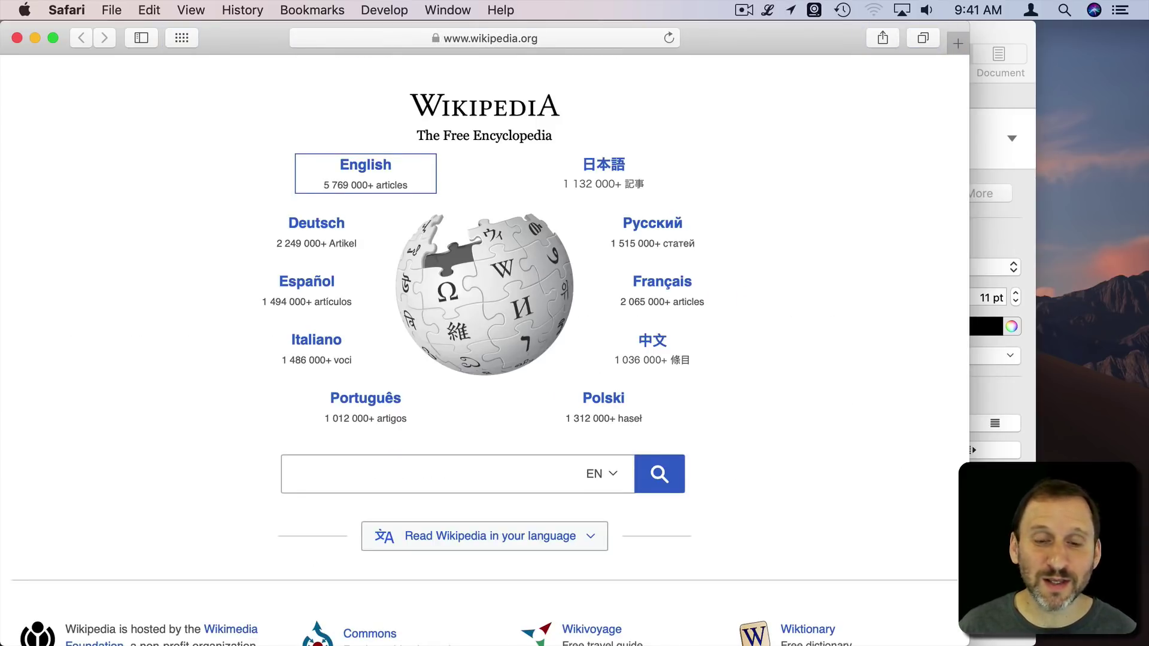
pyautogui.press('Tab')
pyautogui.press('Tab')
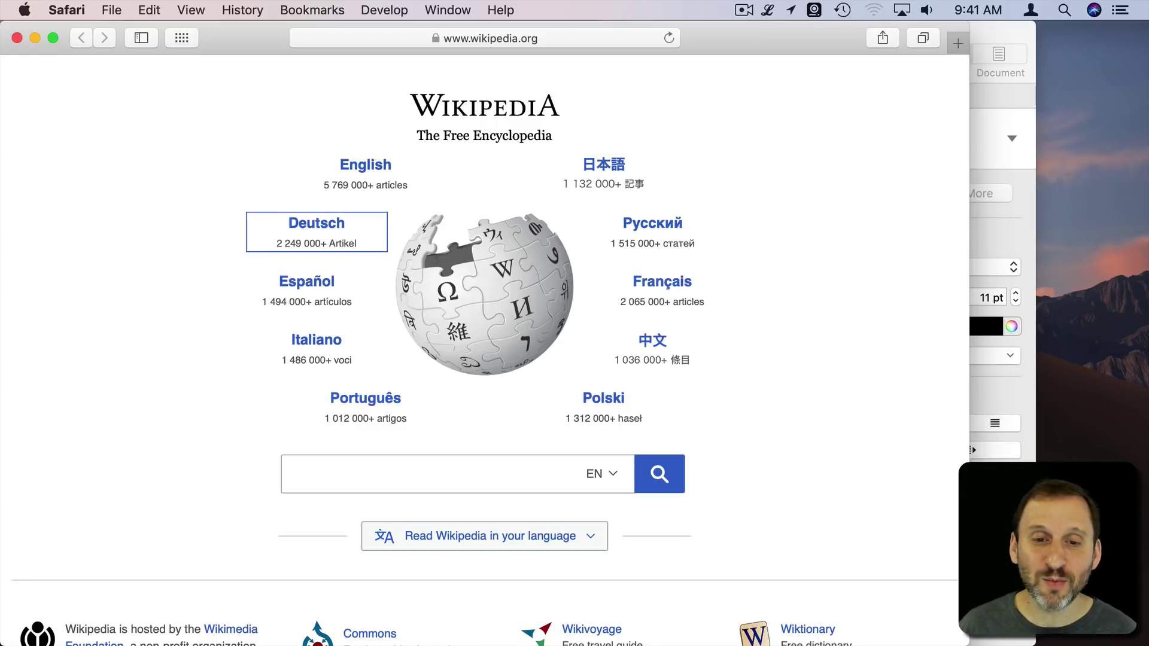
pyautogui.press('Tab')
pyautogui.press('Tab')
pyautogui.press('Tab')
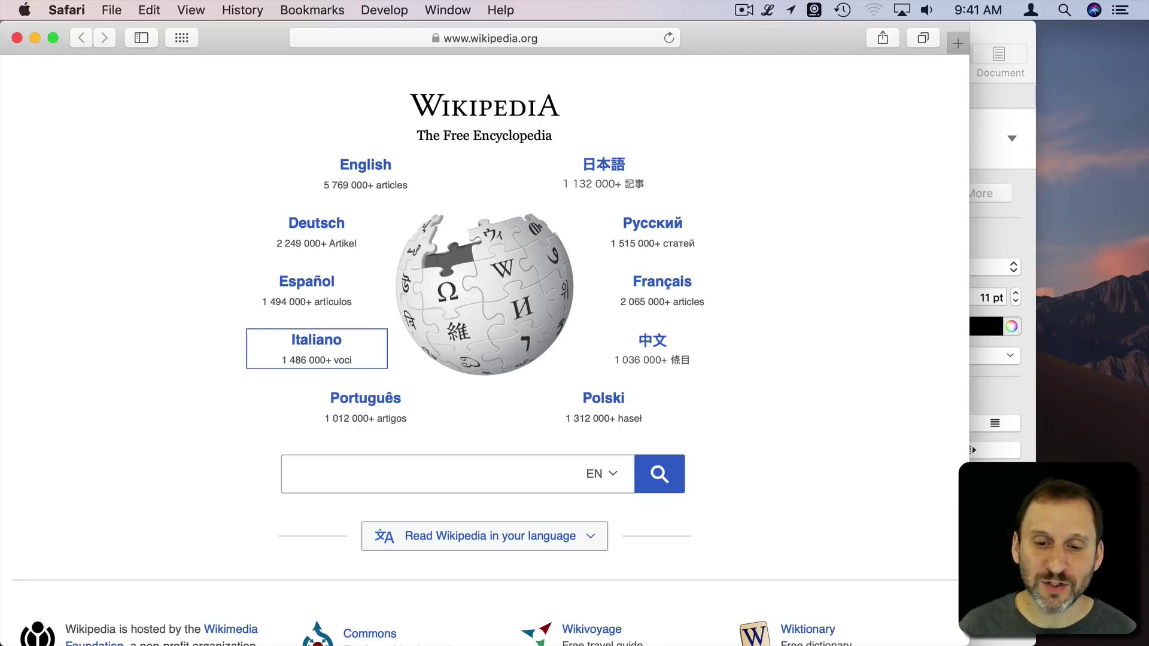
pyautogui.press('Tab')
pyautogui.press('Tab')
pyautogui.press('Tab')
pyautogui.press('Tab')
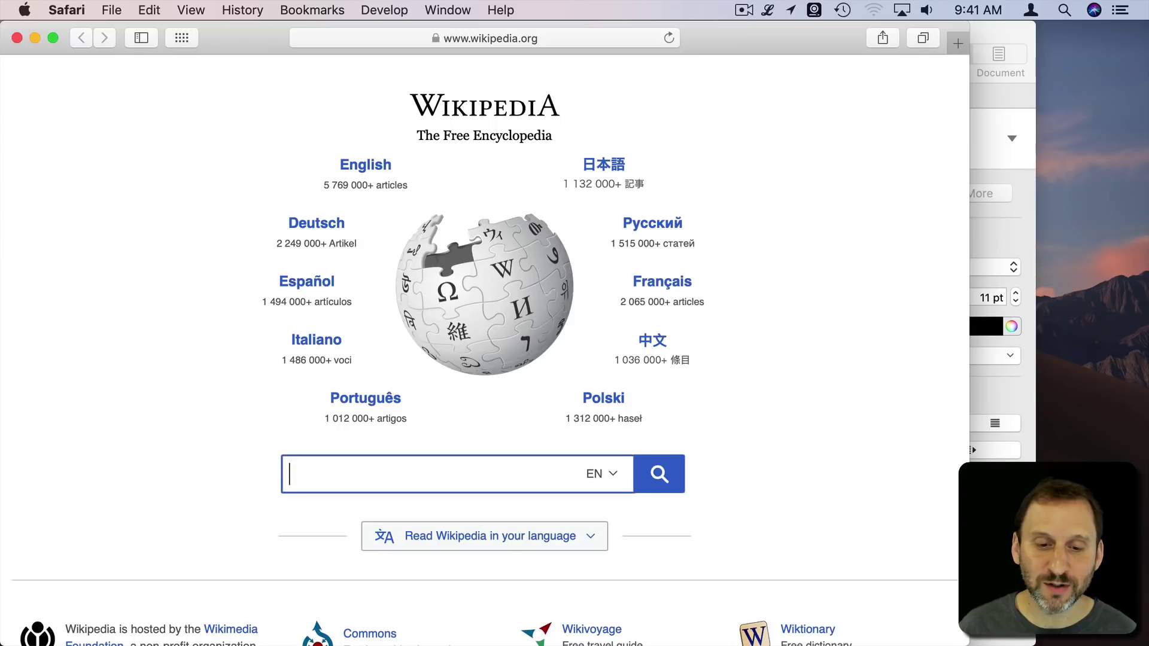
pyautogui.press('Tab')
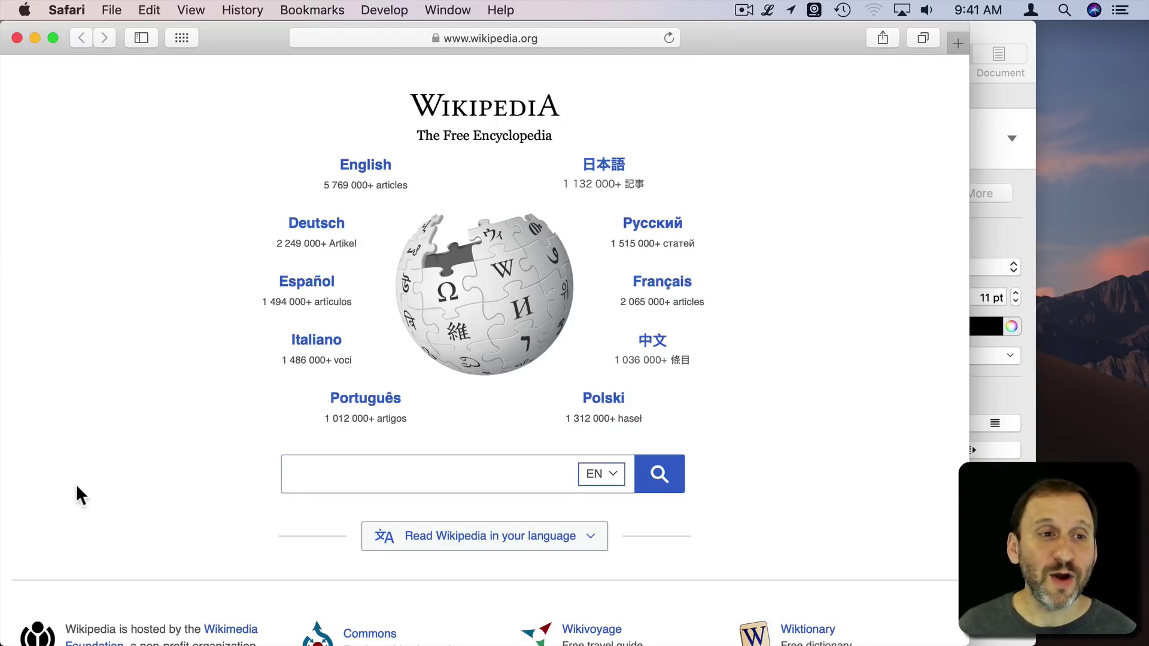
# Uncheck 'Press Tab to highlight each item on a webpage' in Safari's Advanced preferences and close them.
pyautogui.click(64, 6)
pyautogui.click(74, 75)
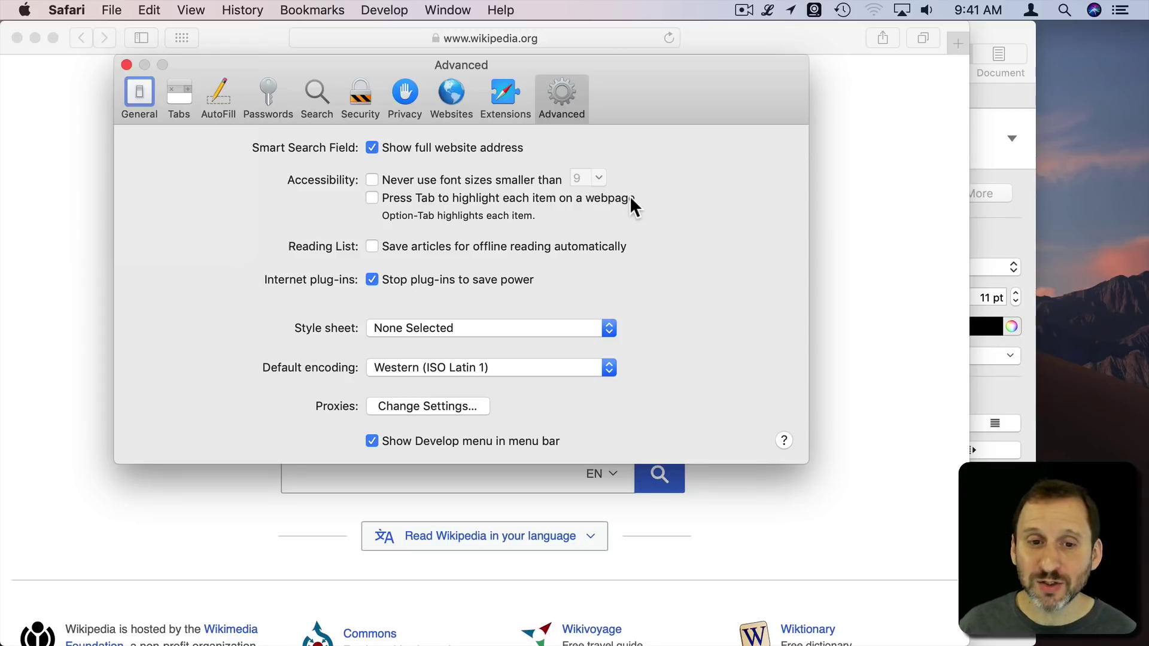
pyautogui.click(371, 197)
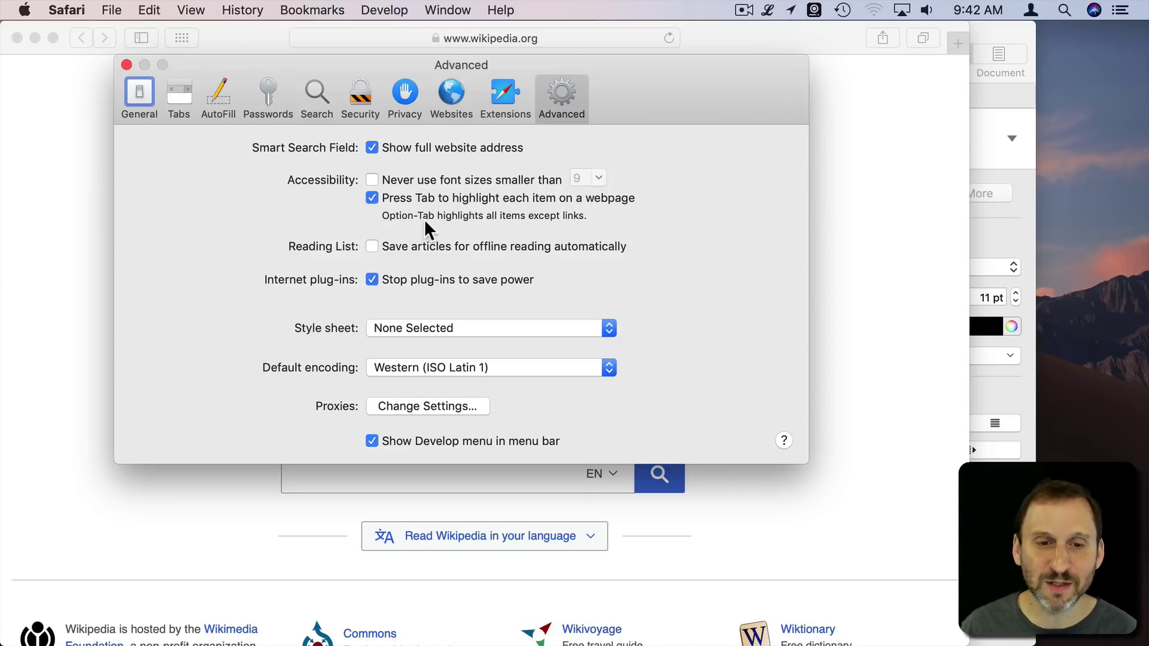
pyautogui.click(374, 198)
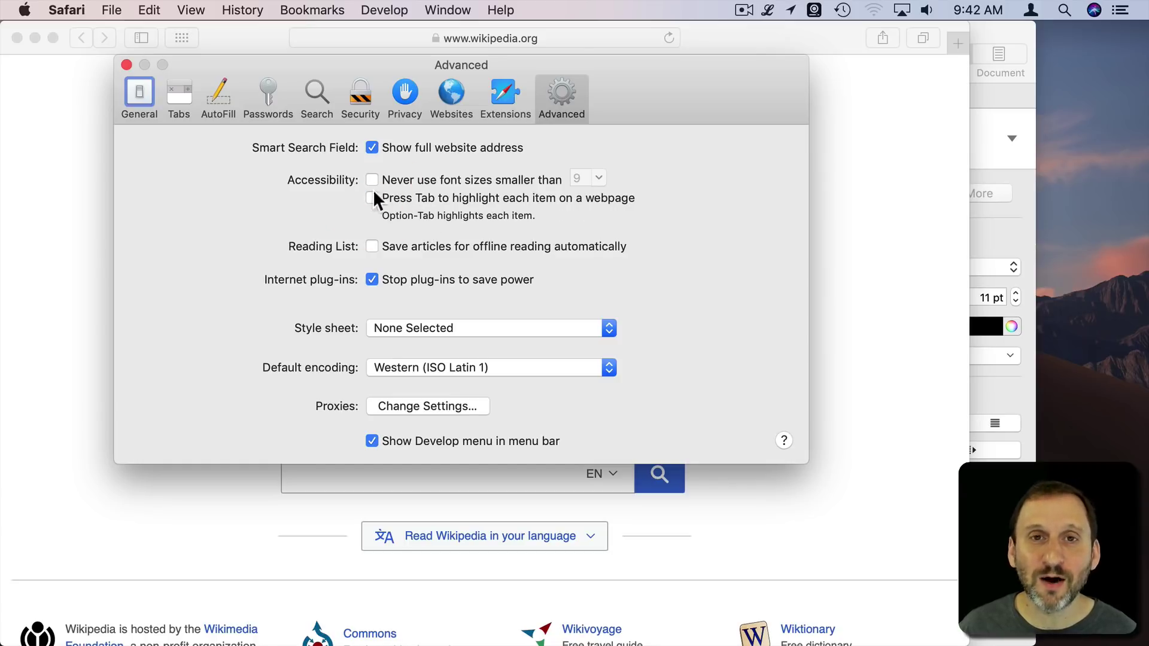
pyautogui.click(122, 64)
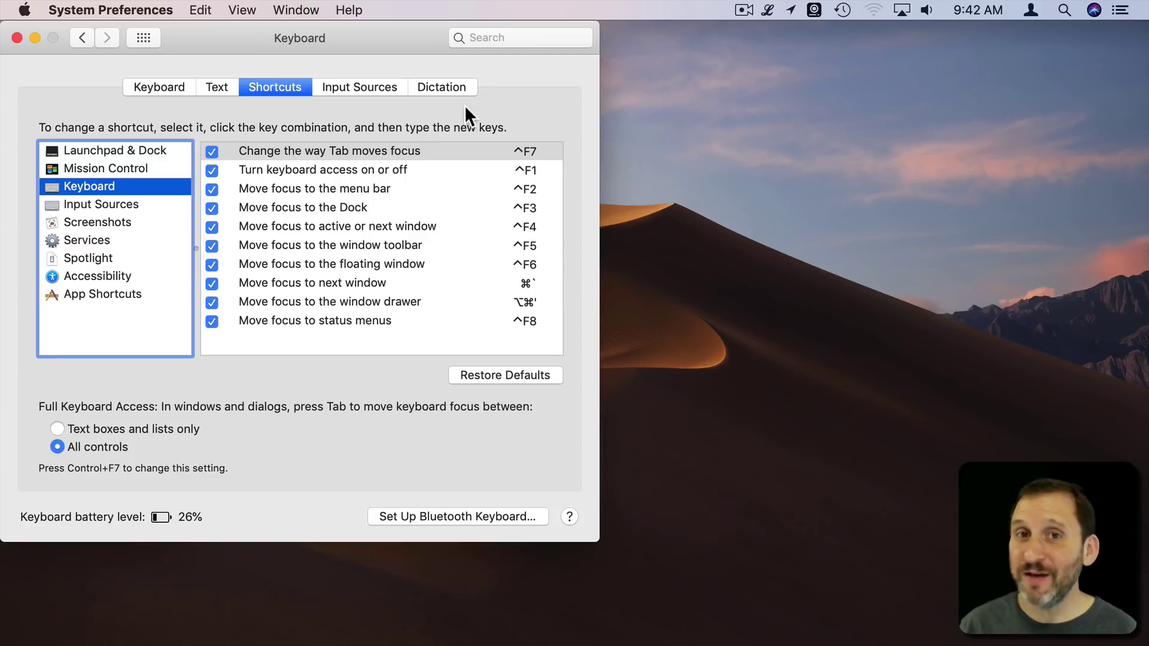
# Quit System Preferences, open Documents in a Finder window, and arrow down from Bookmarks.
pyautogui.press('cmd+q')
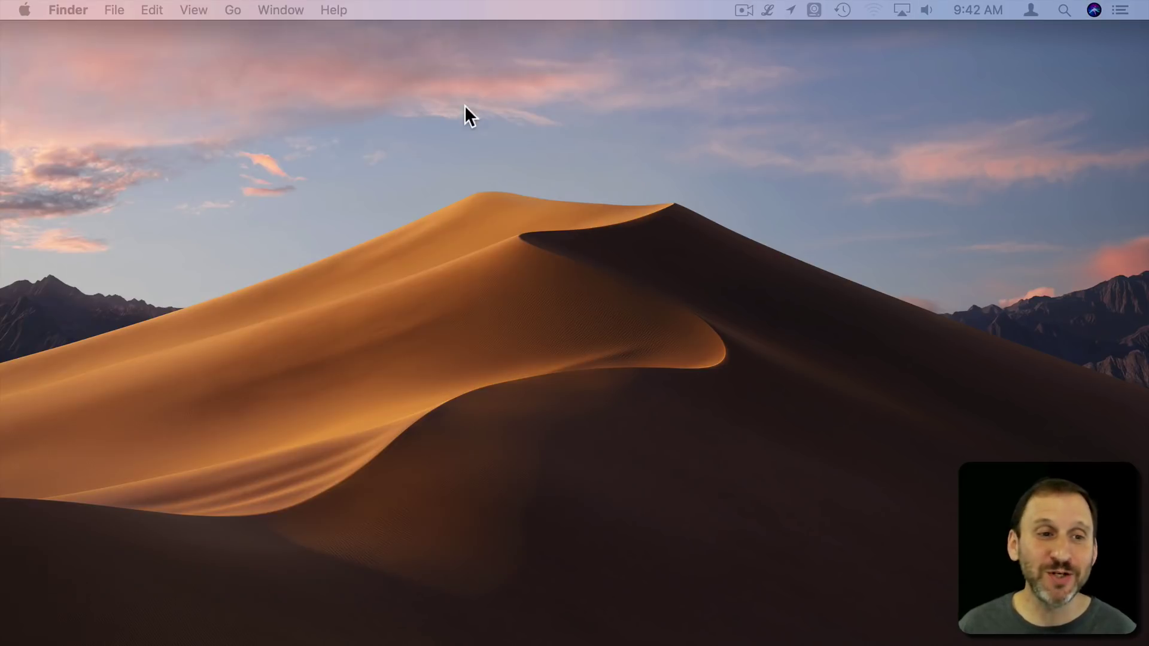
pyautogui.click(47, 633)
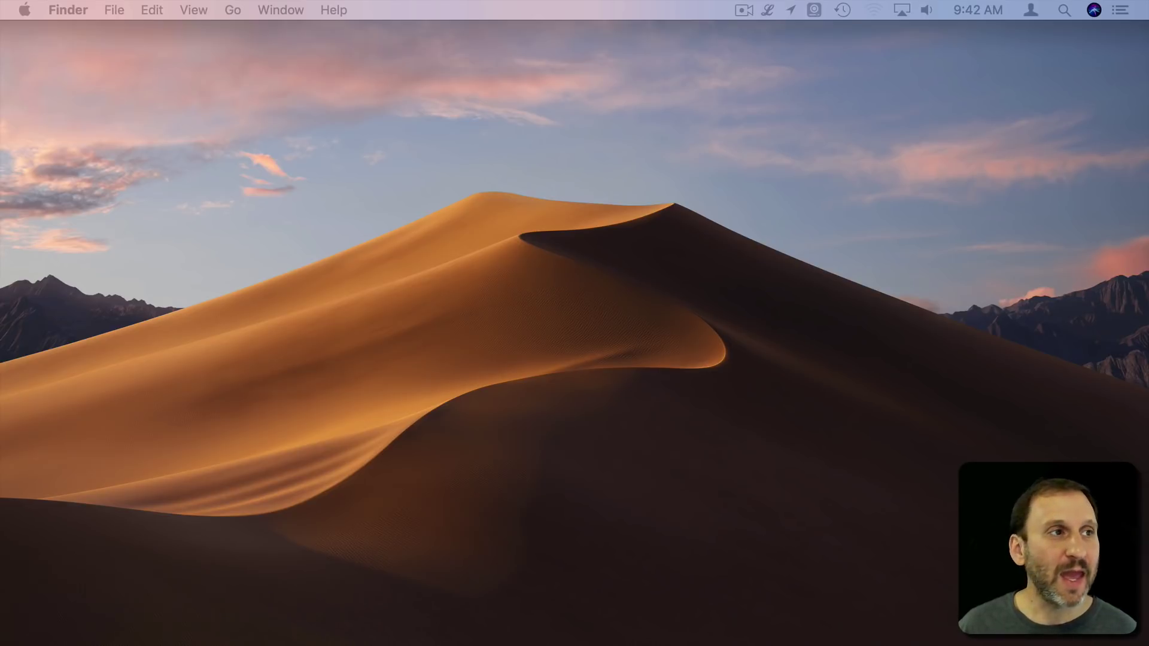
pyautogui.moveTo(77, 7)
pyautogui.mouseDown()
pyautogui.moveTo(550, 53)
pyautogui.moveTo(446, 86)
pyautogui.mouseUp()
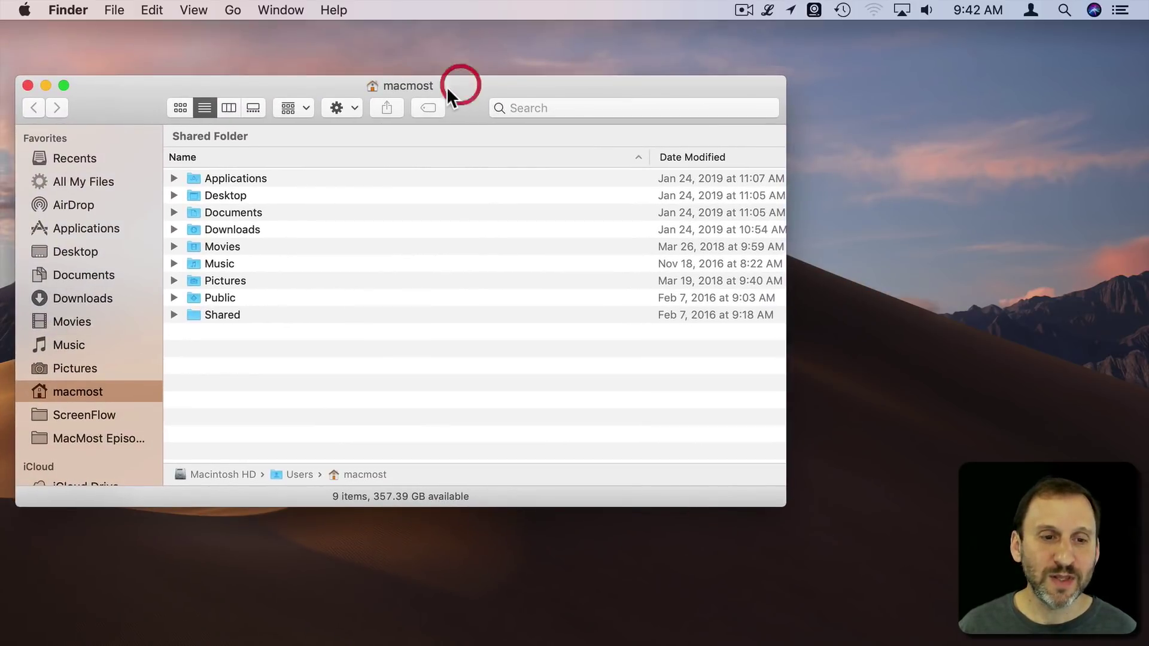
pyautogui.doubleClick(228, 214)
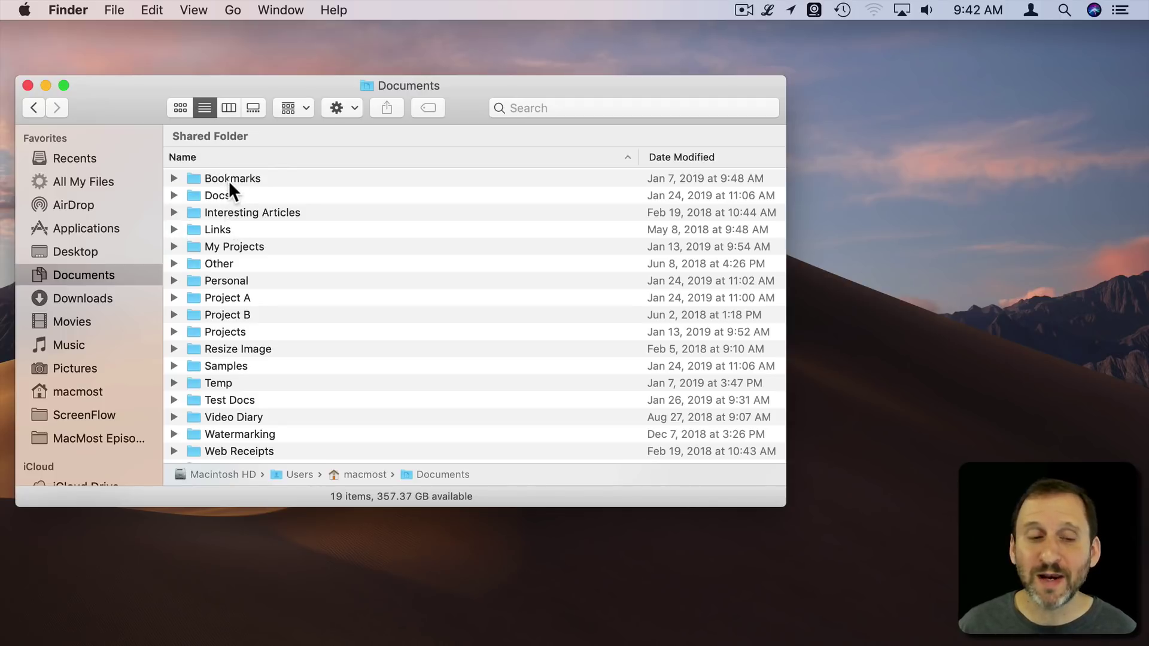
pyautogui.click(230, 181)
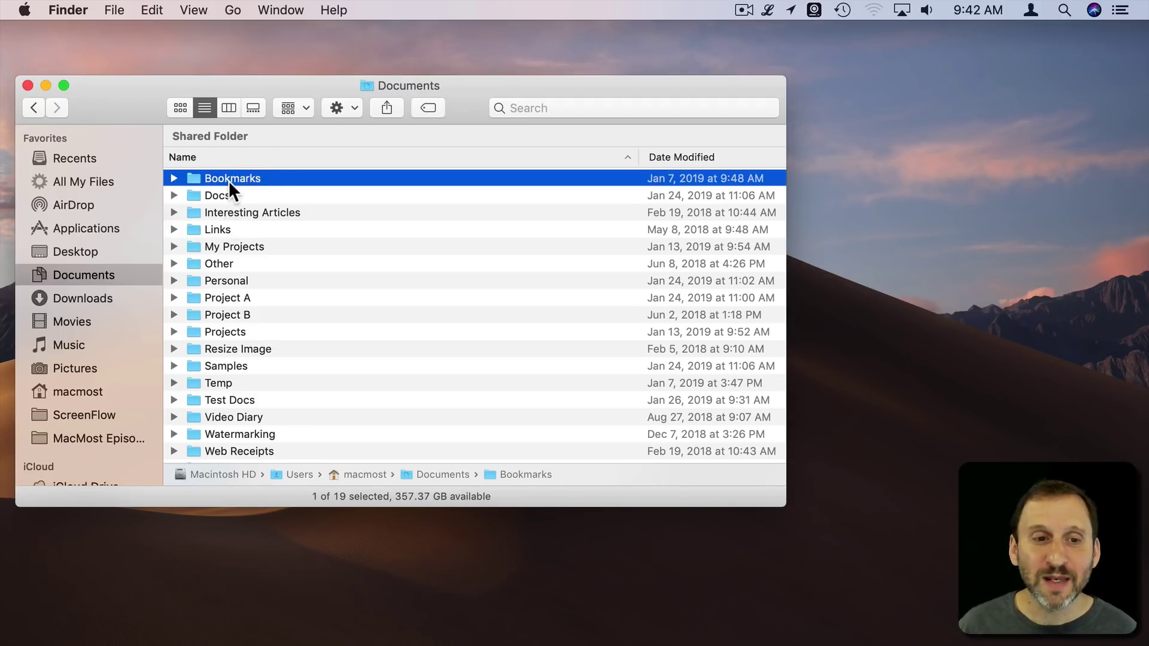
pyautogui.press('Down')
pyautogui.press('Down')
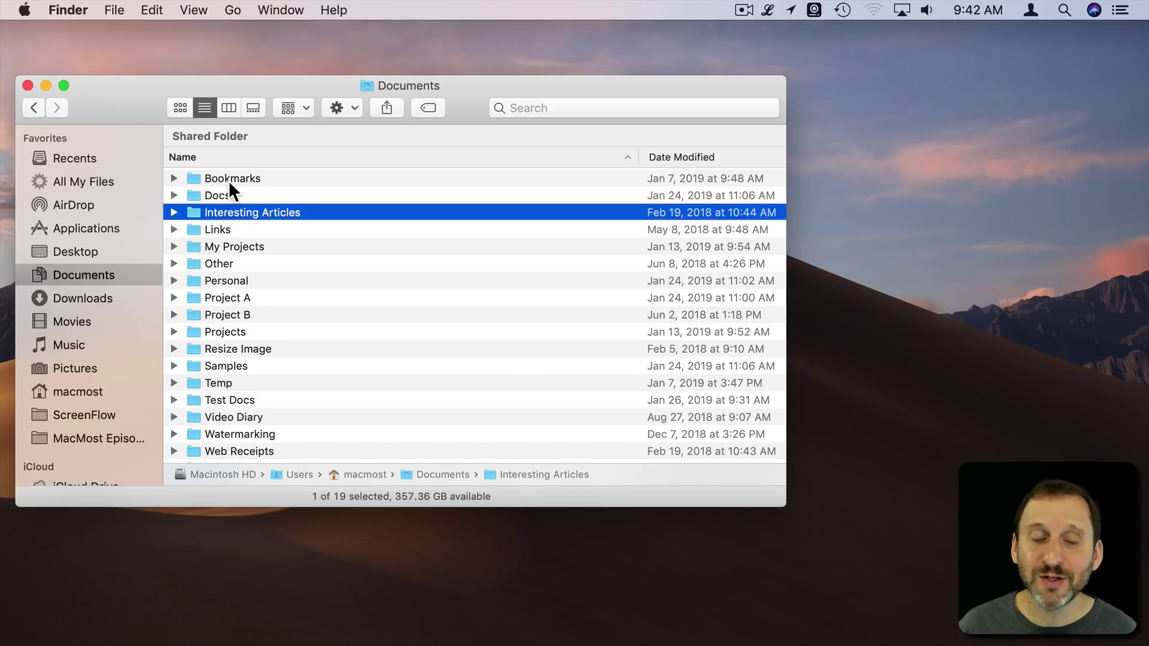
pyautogui.press('Down')
pyautogui.press('Down')
pyautogui.press('Down')
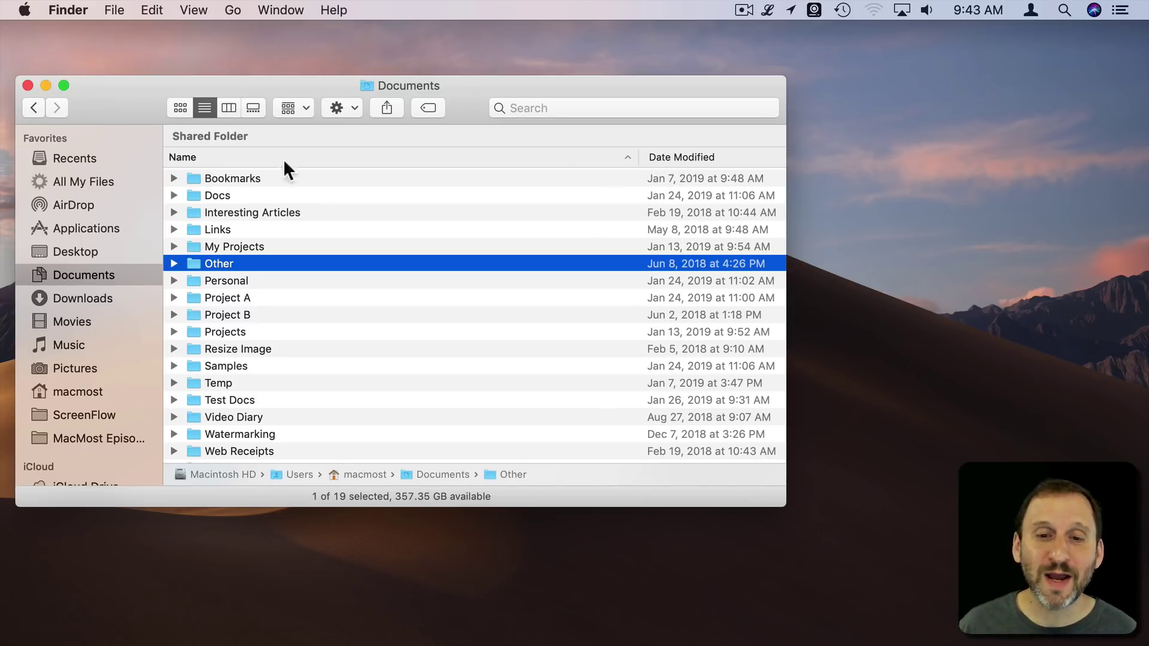
# Sort by Date Modified, jump to Personal, then Tab alphabetically through folders to Web Receipts.
pyautogui.click(674, 158)
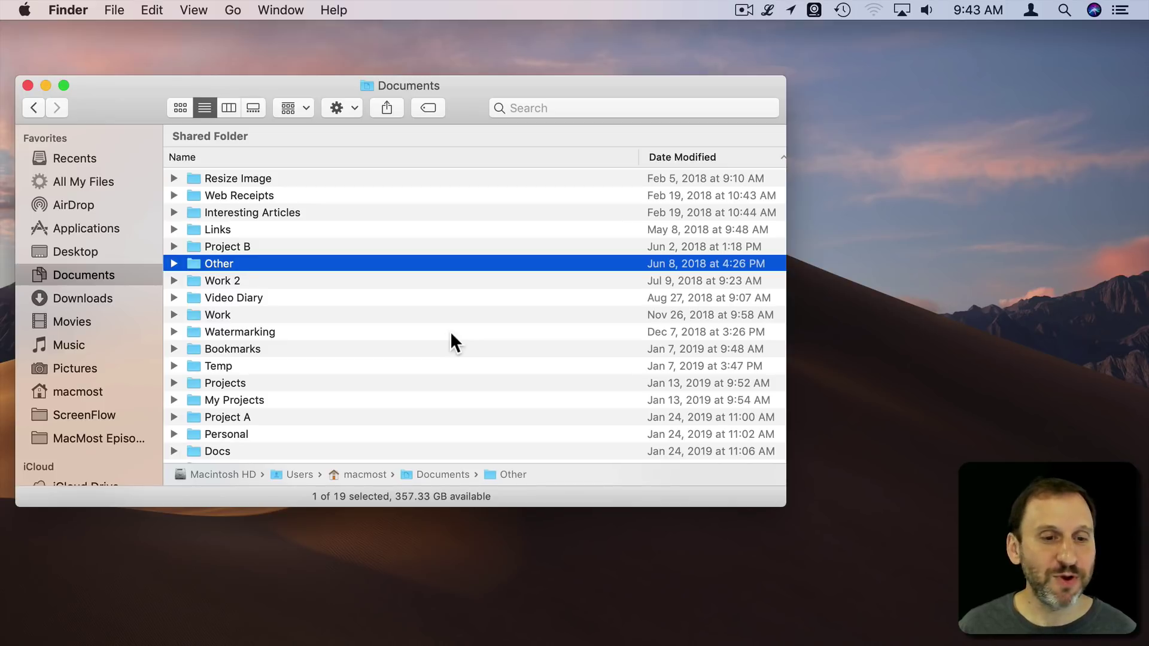
pyautogui.press('p')
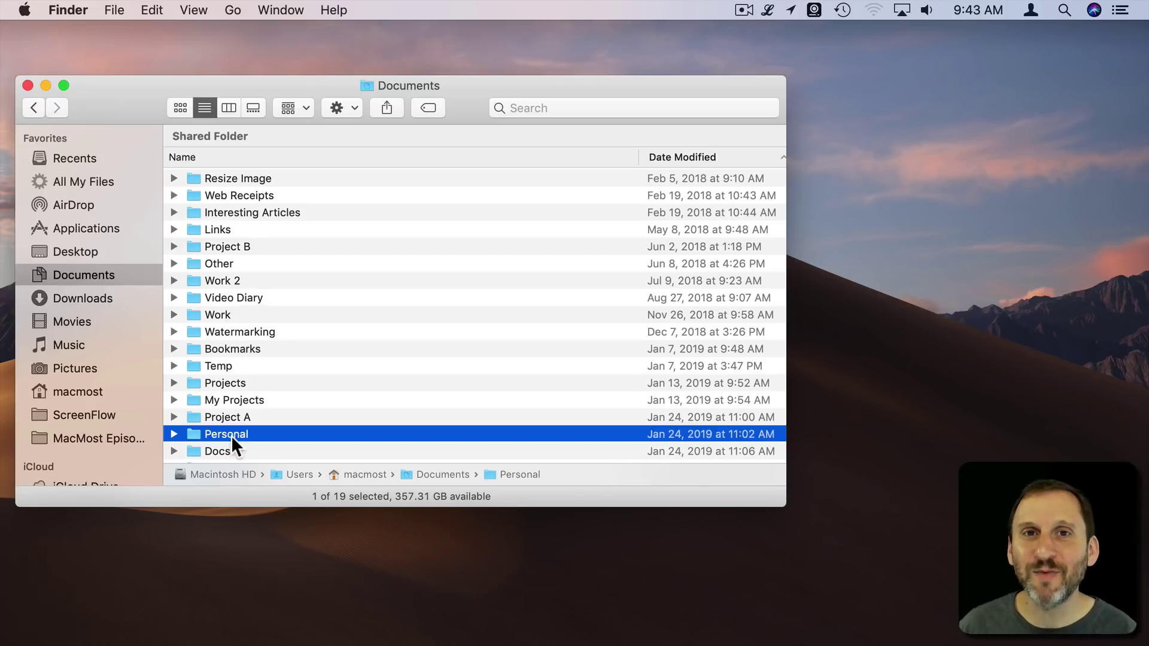
pyautogui.press('Tab')
pyautogui.press('Tab')
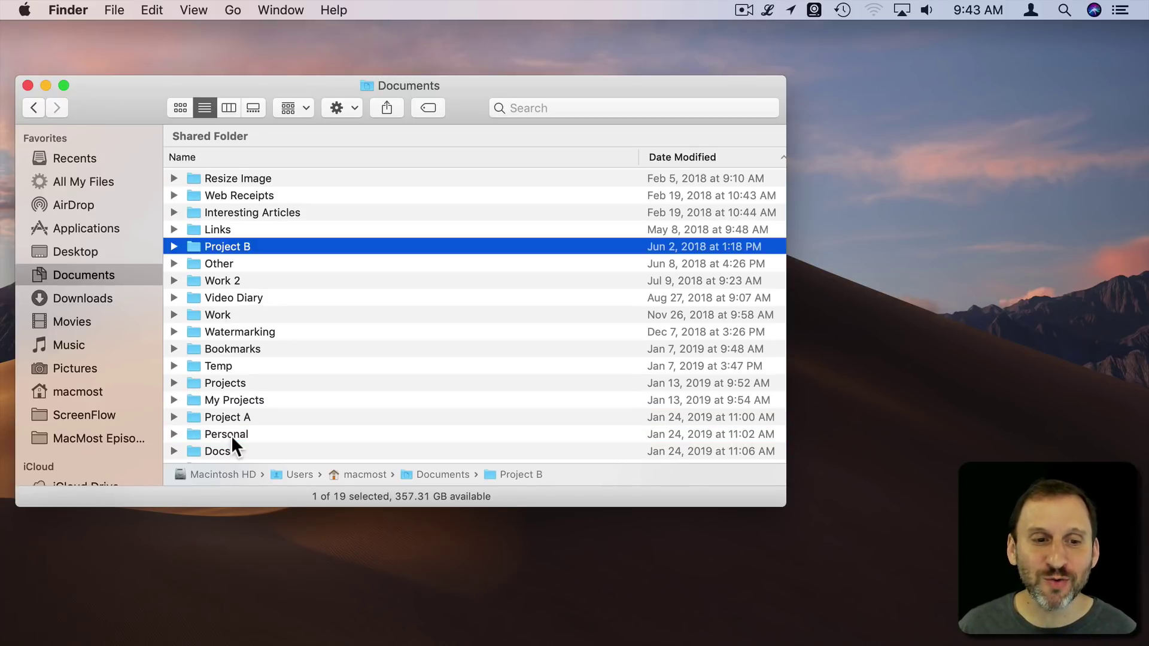
pyautogui.press('Tab')
pyautogui.press('Tab')
pyautogui.press('Tab')
pyautogui.press('Tab')
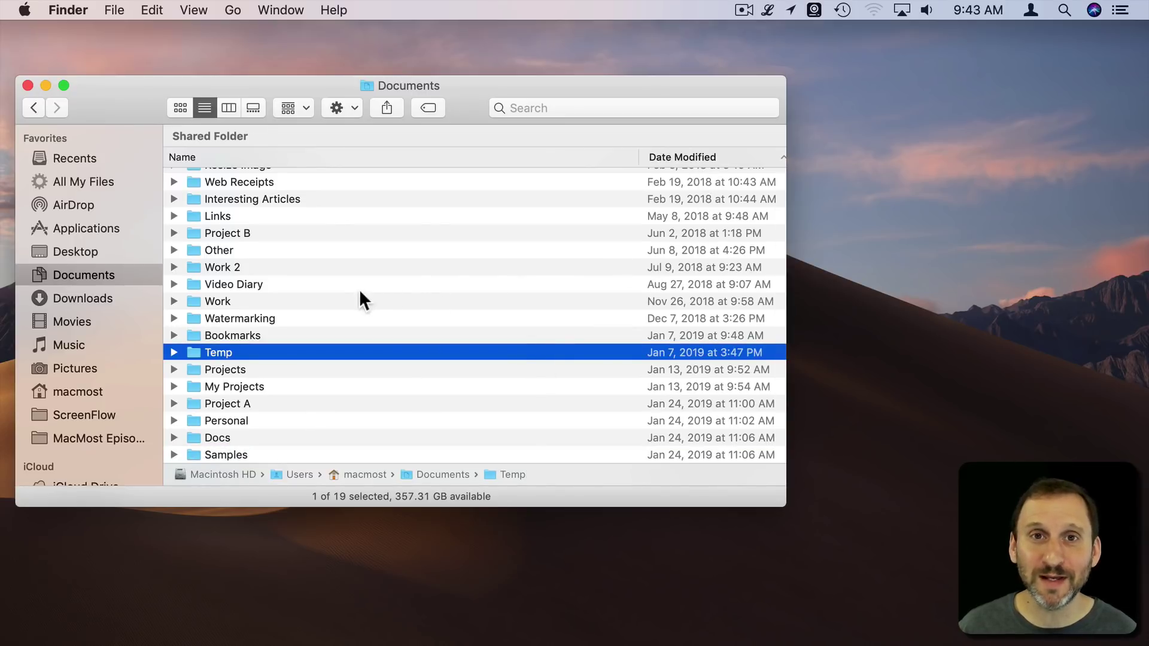
pyautogui.press('Tab')
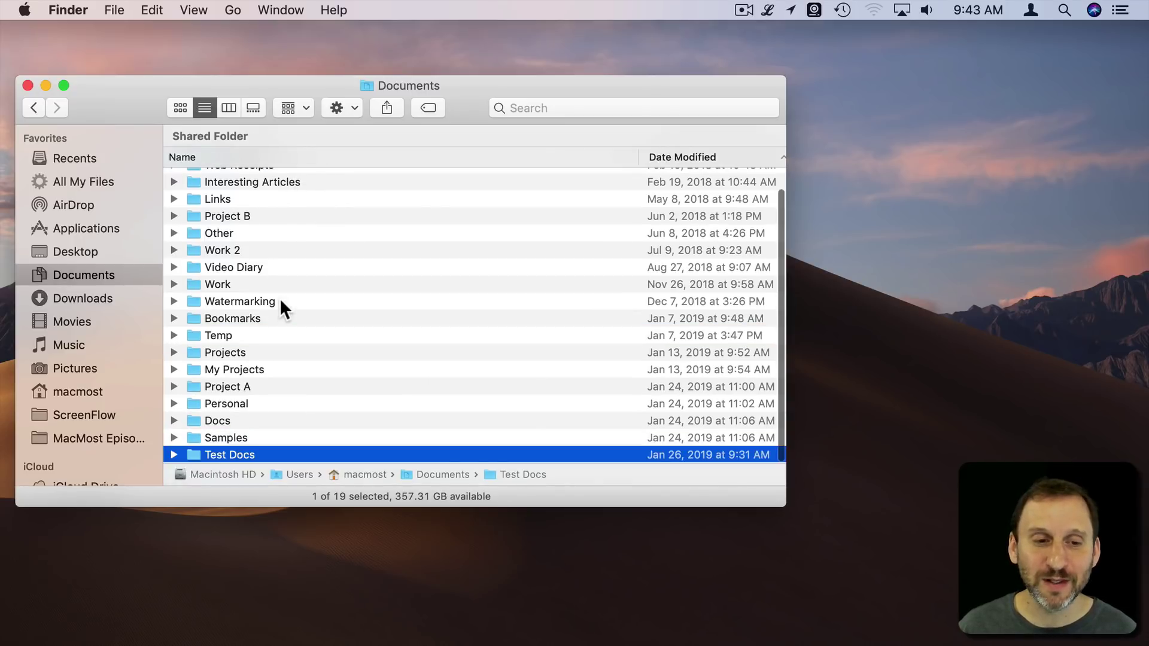
pyautogui.press('Tab')
pyautogui.press('Tab')
pyautogui.press('Tab')
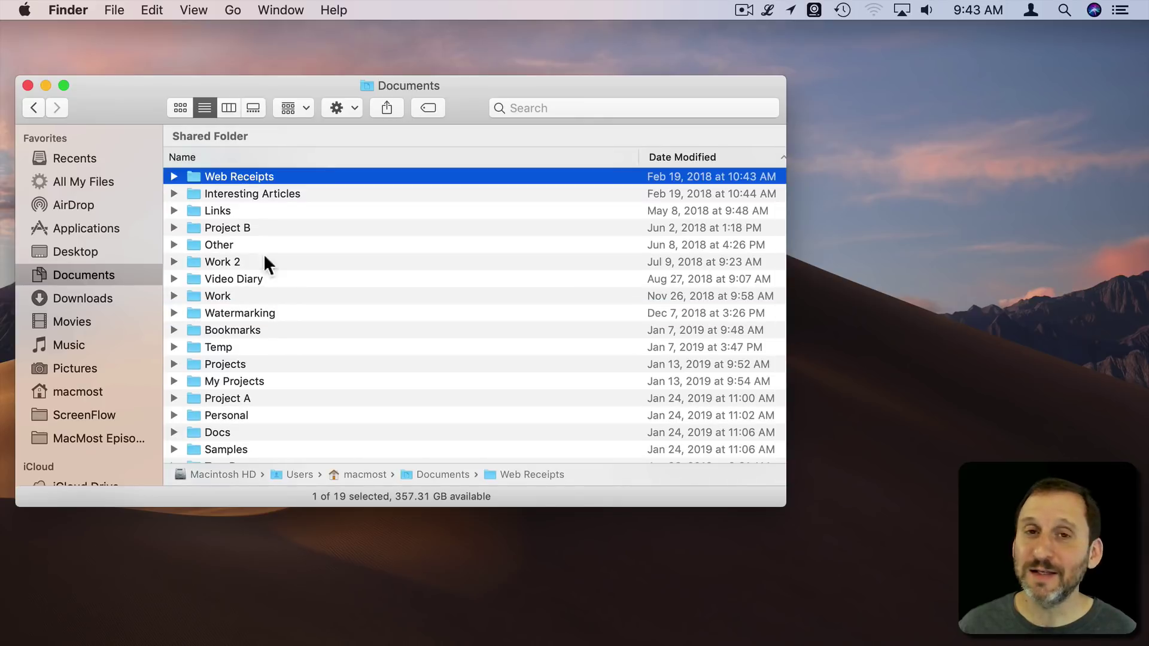
# Switch Documents to icon view and Clean Up all icons by Date Modified.
pyautogui.click(179, 107)
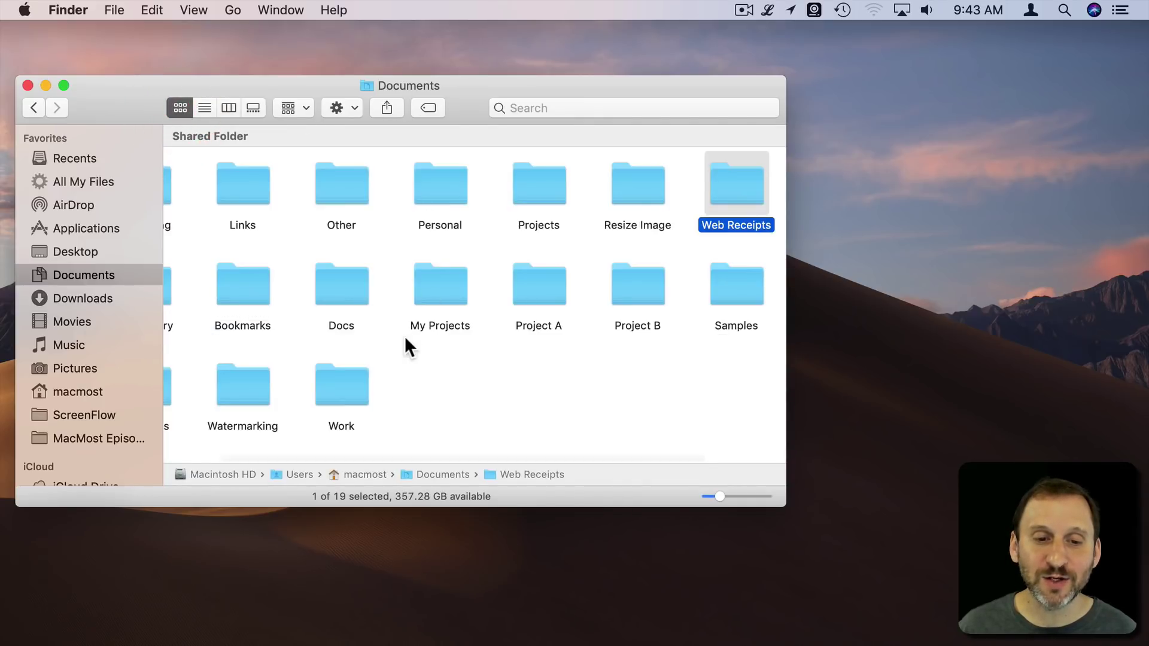
pyautogui.click(283, 218)
pyautogui.press('super+a')
pyautogui.click(153, 9)
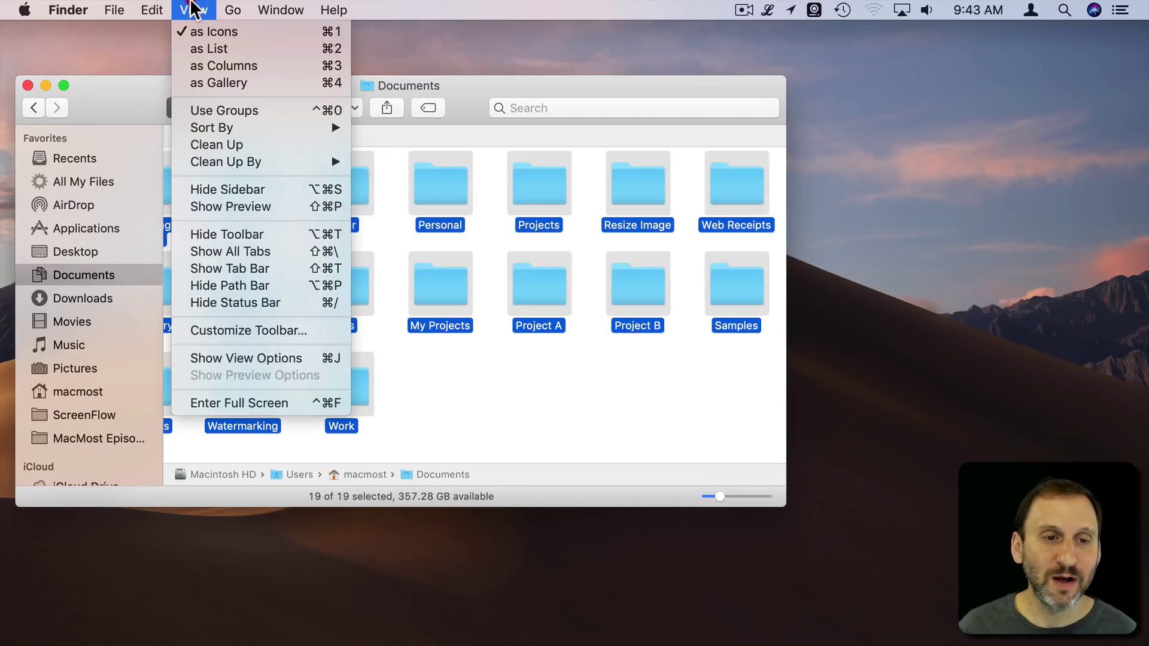
pyautogui.moveTo(225, 161)
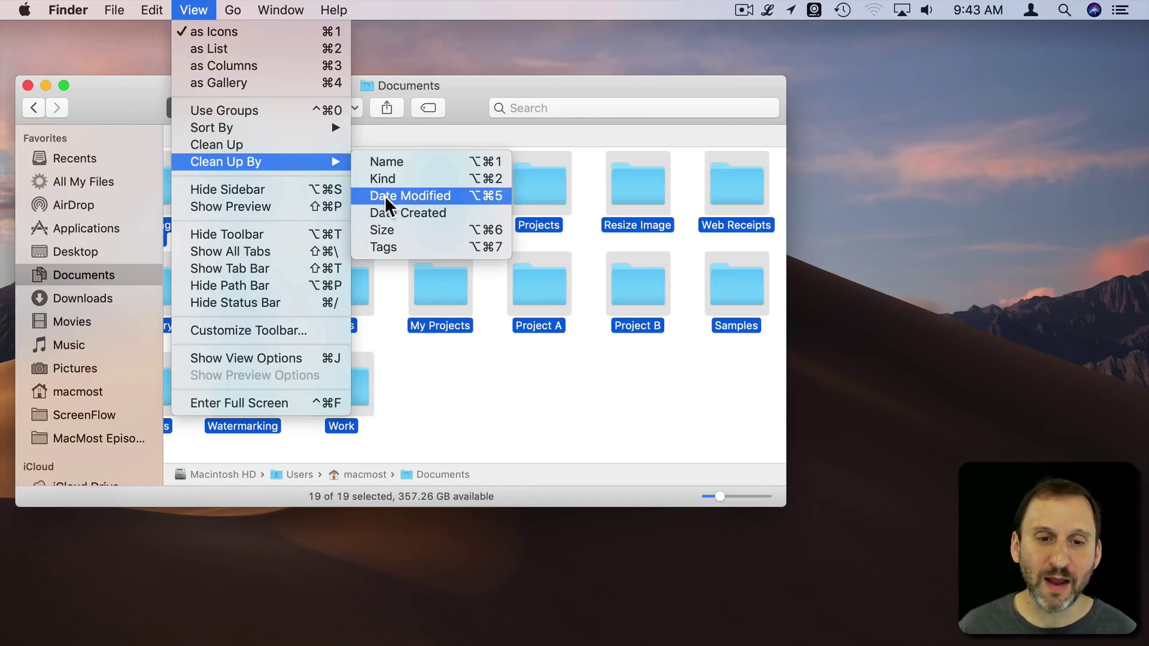
pyautogui.click(386, 196)
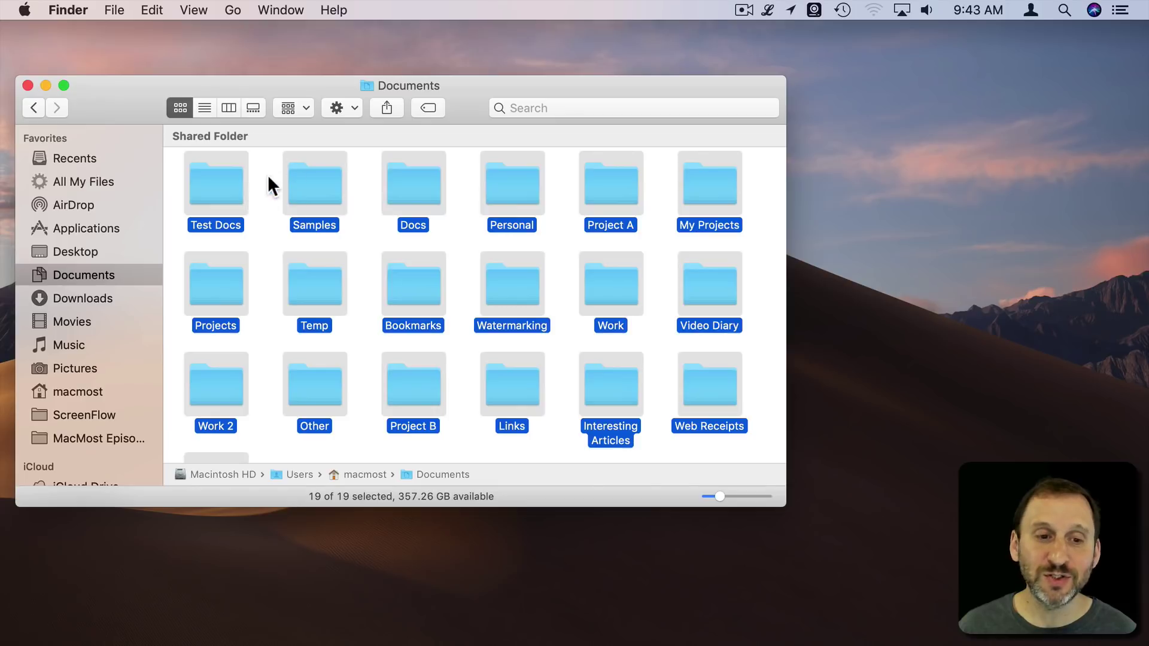
pyautogui.click(269, 177)
# Select Samples and Project A, Tab forward to Project B, then Shift-Tab back to Project A.
pyautogui.click(308, 189)
pyautogui.press('Down')
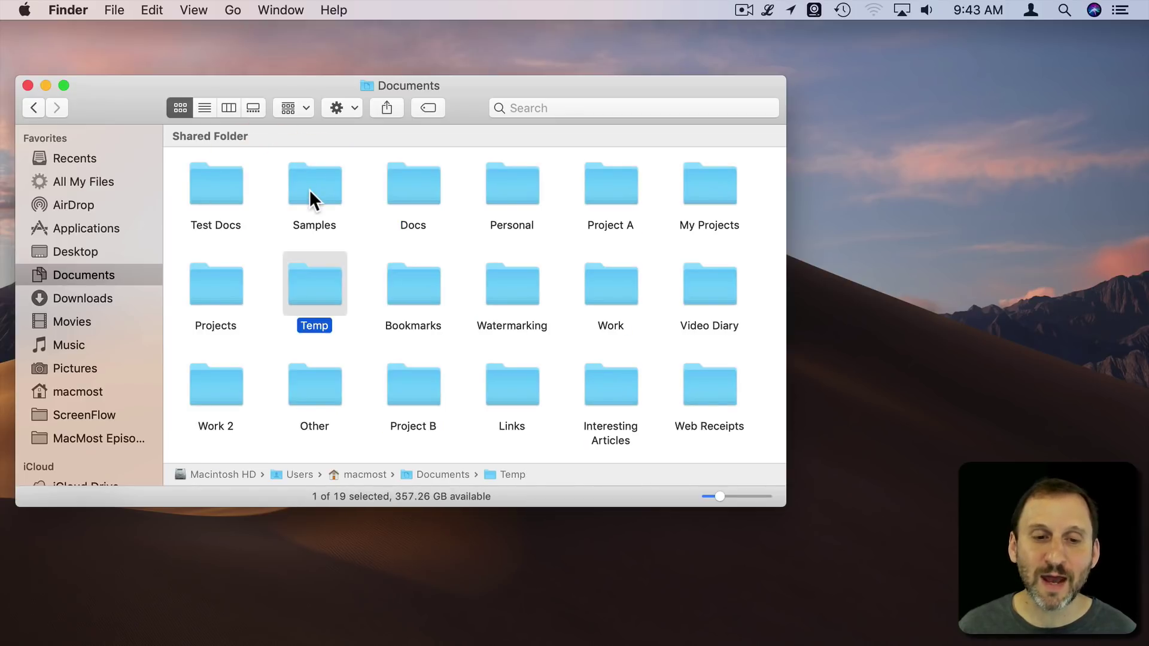
pyautogui.press('Tab')
pyautogui.press('Tab')
pyautogui.press('Tab')
pyautogui.press('Tab')
pyautogui.press('Tab')
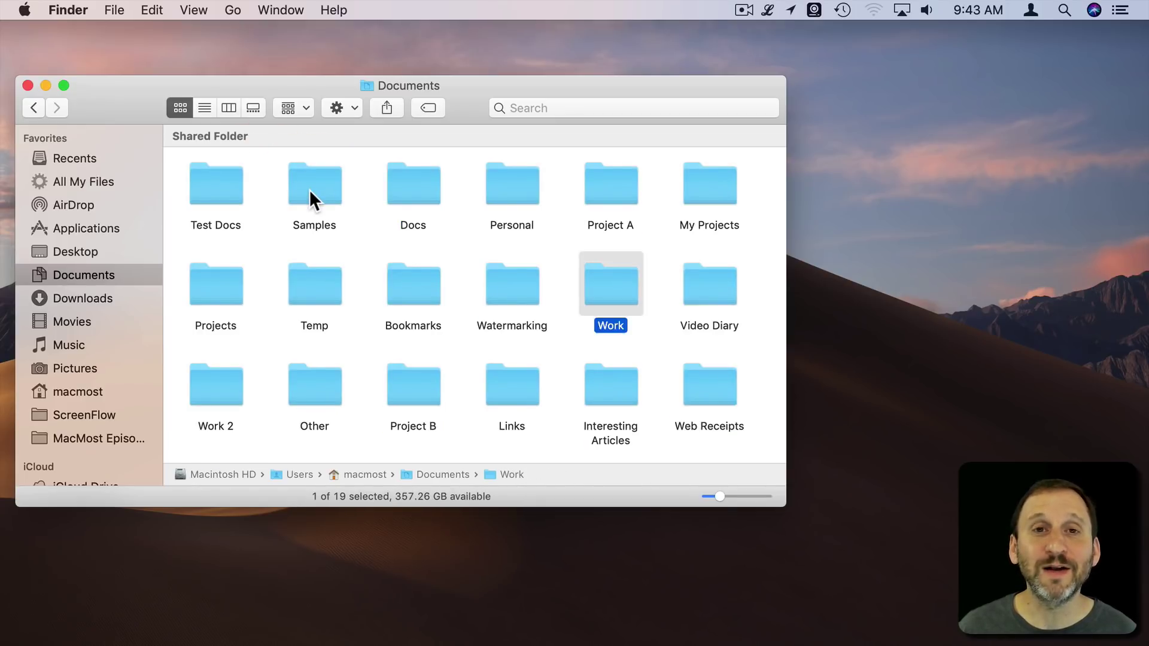
pyautogui.press('Tab')
pyautogui.press('Tab')
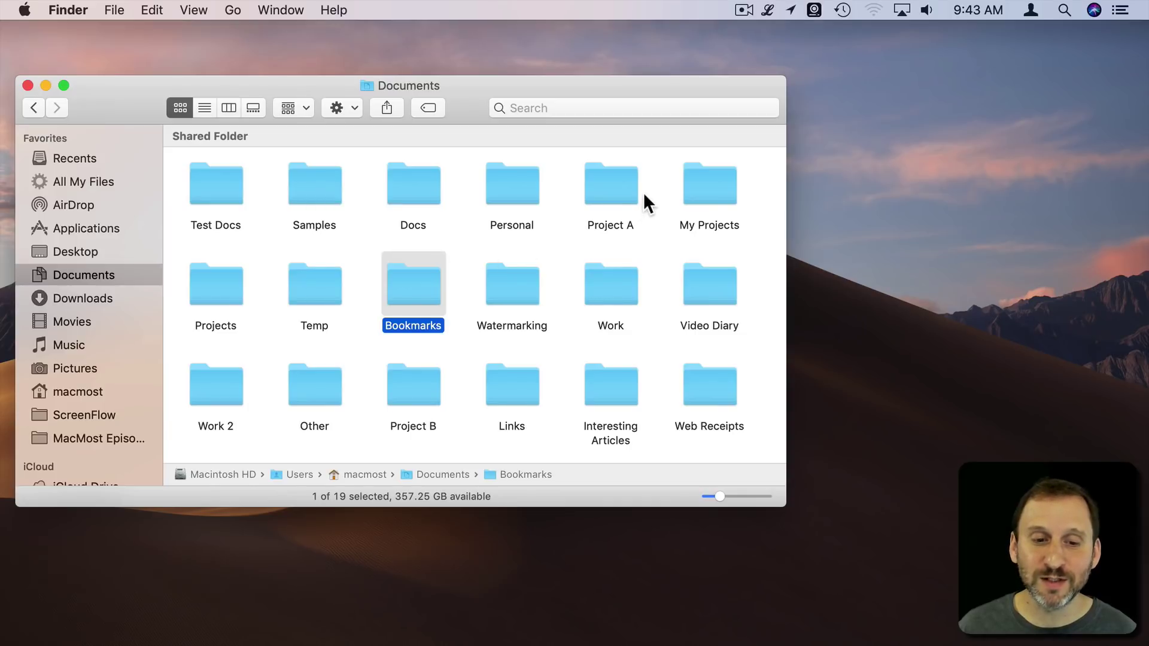
pyautogui.click(644, 192)
pyautogui.click(615, 179)
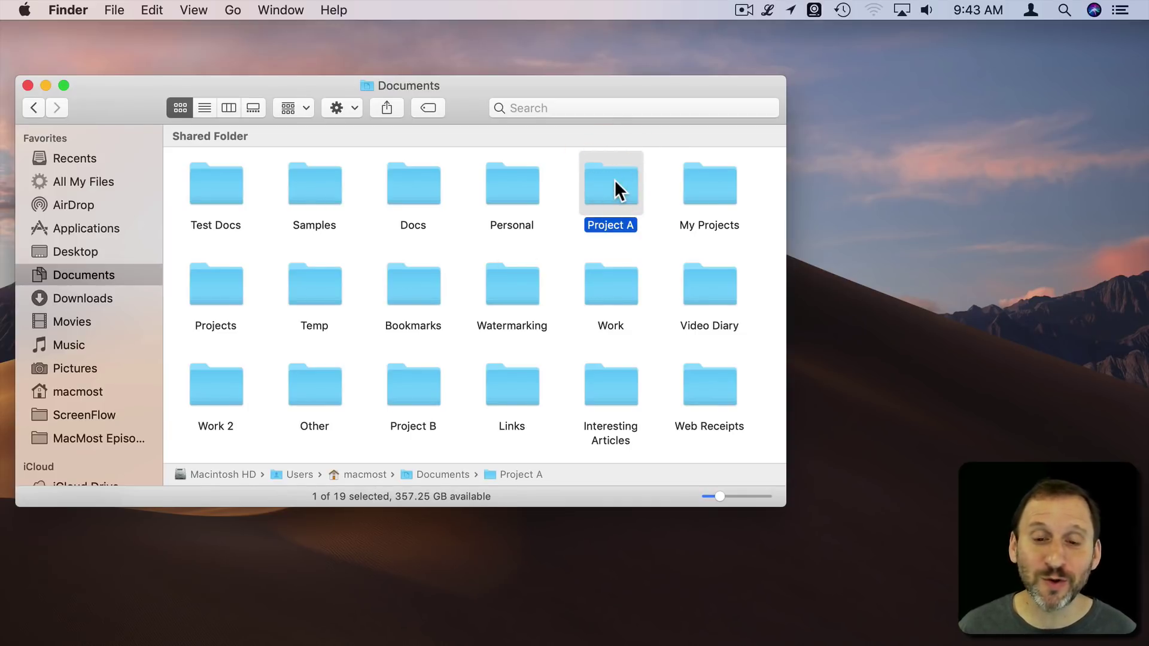
pyautogui.press('Tab')
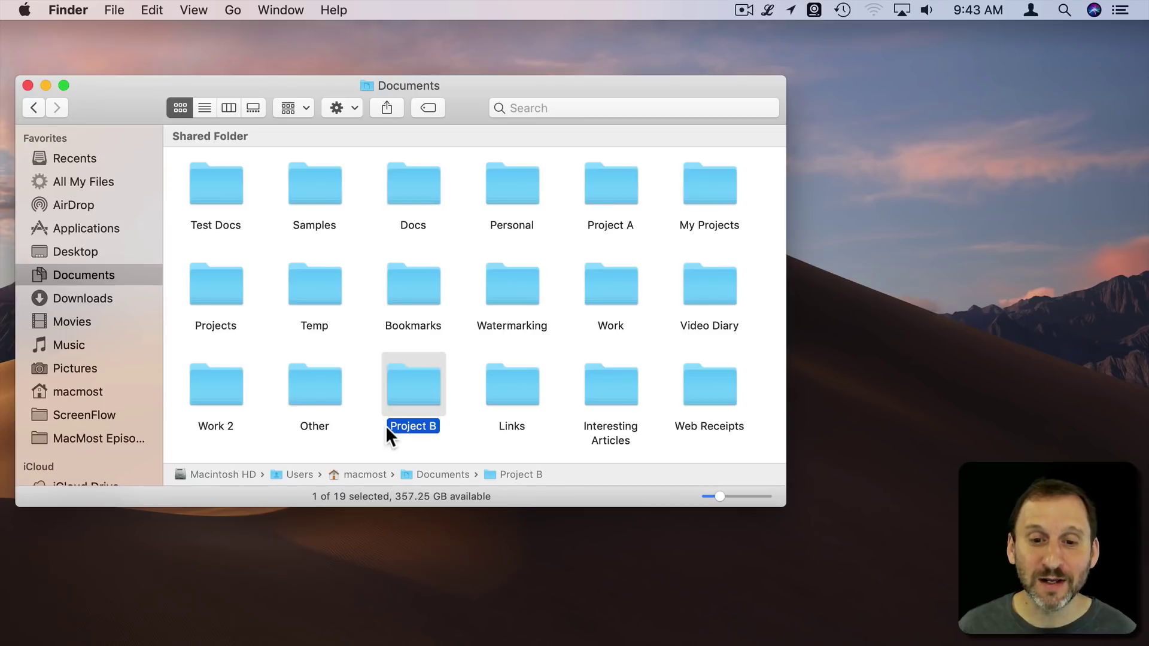
pyautogui.hotkey('shift', 'Tab')
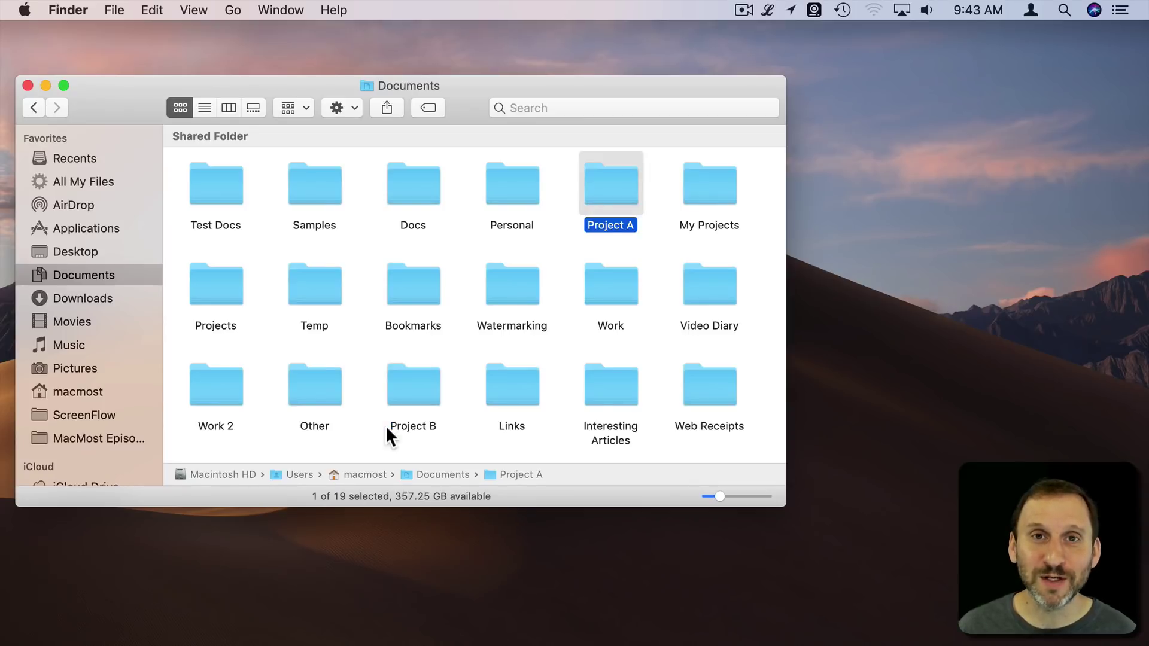